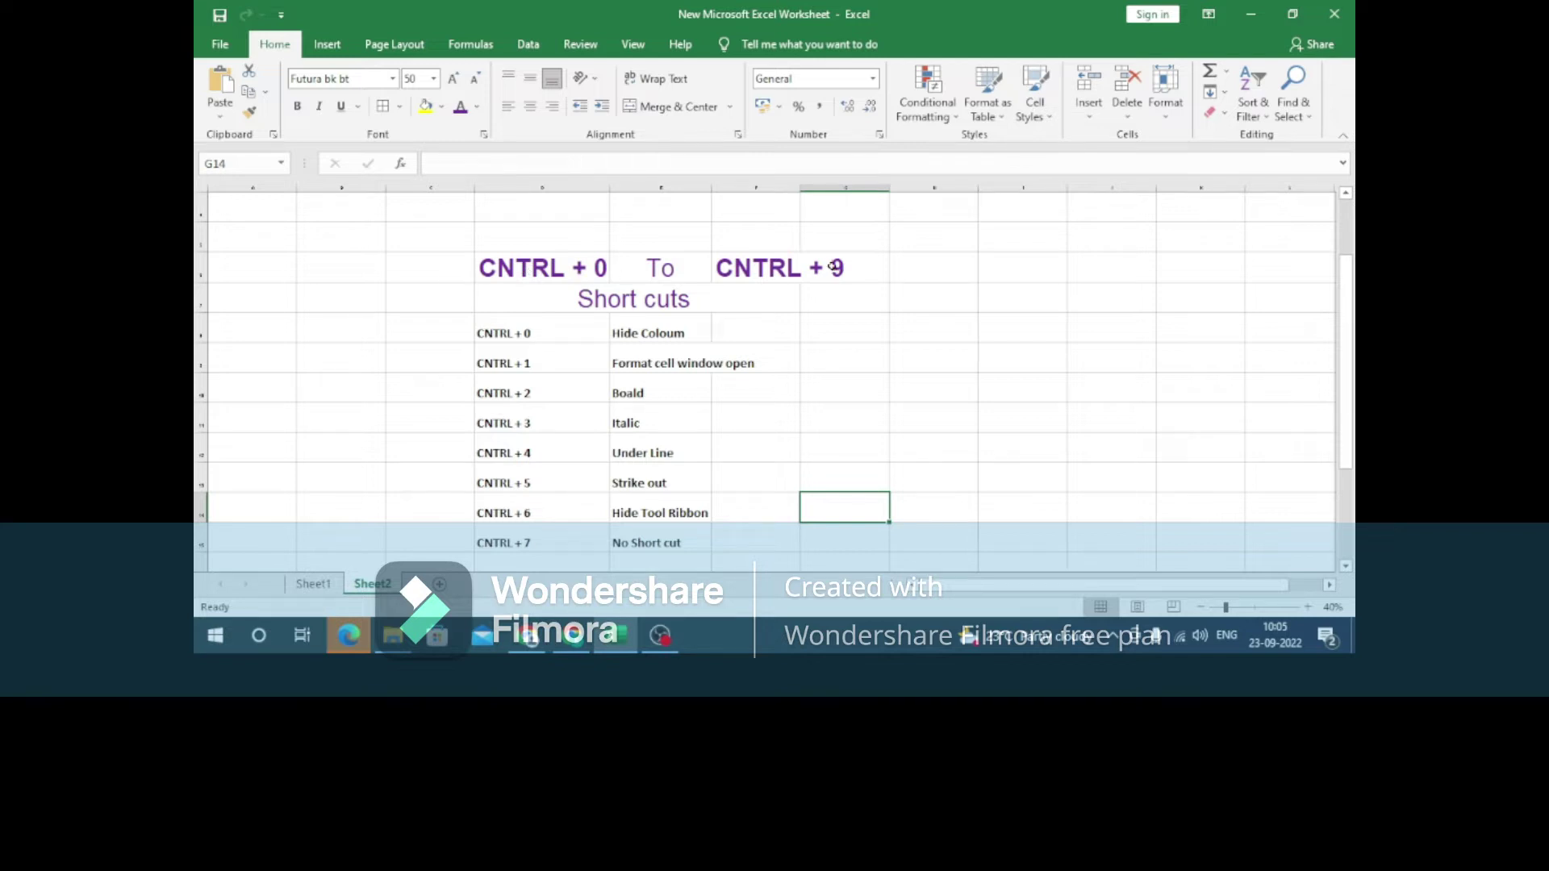
Switch to Sheet1 and hide the Rate and Amount columns (D and E)
click(833, 266)
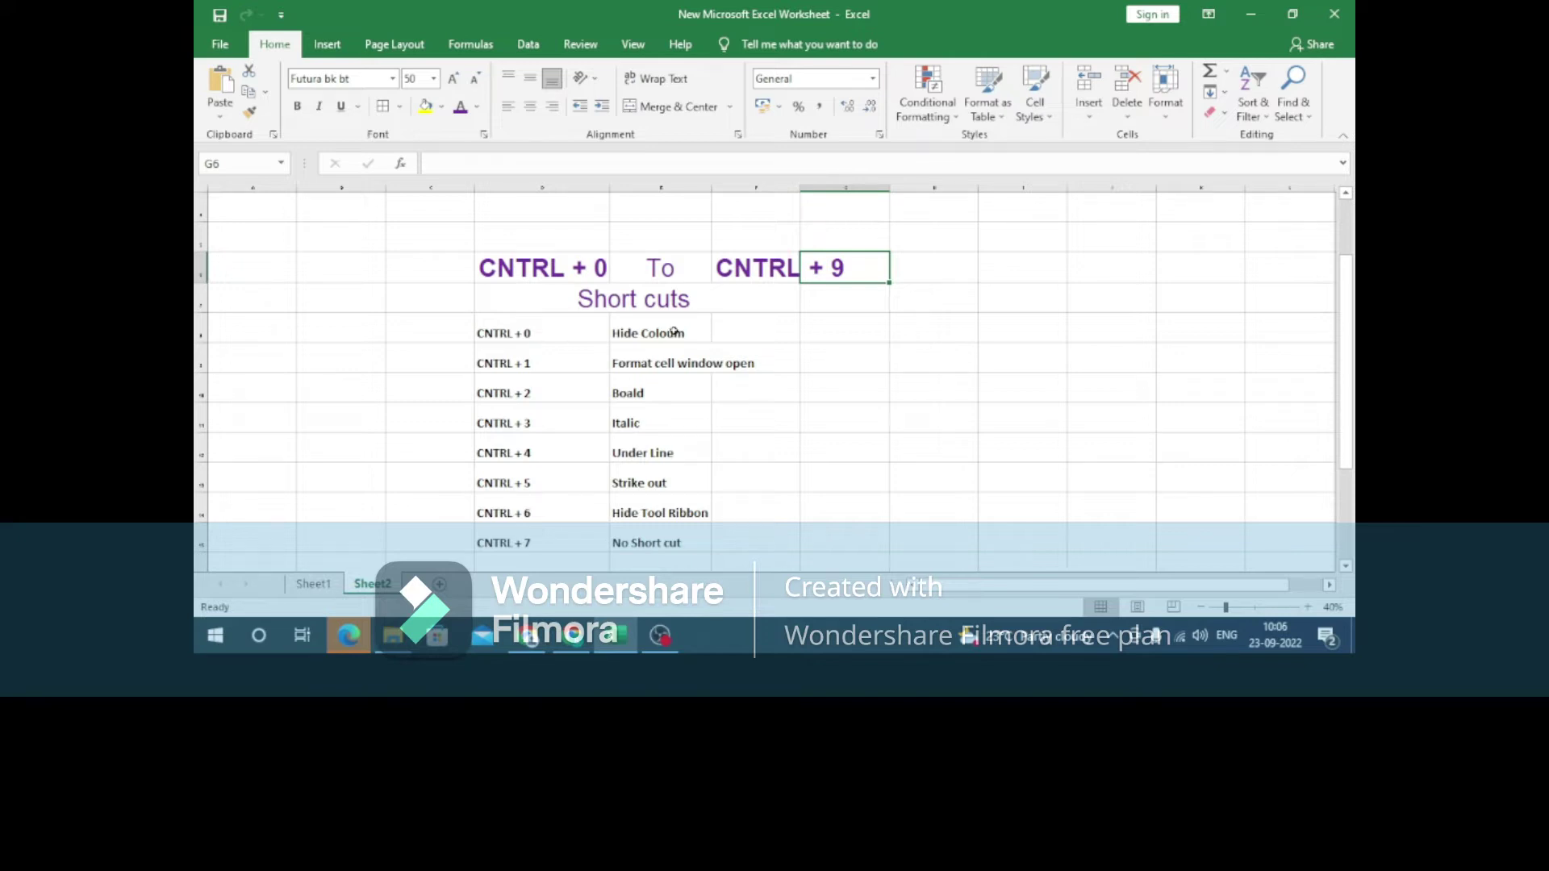
click(313, 583)
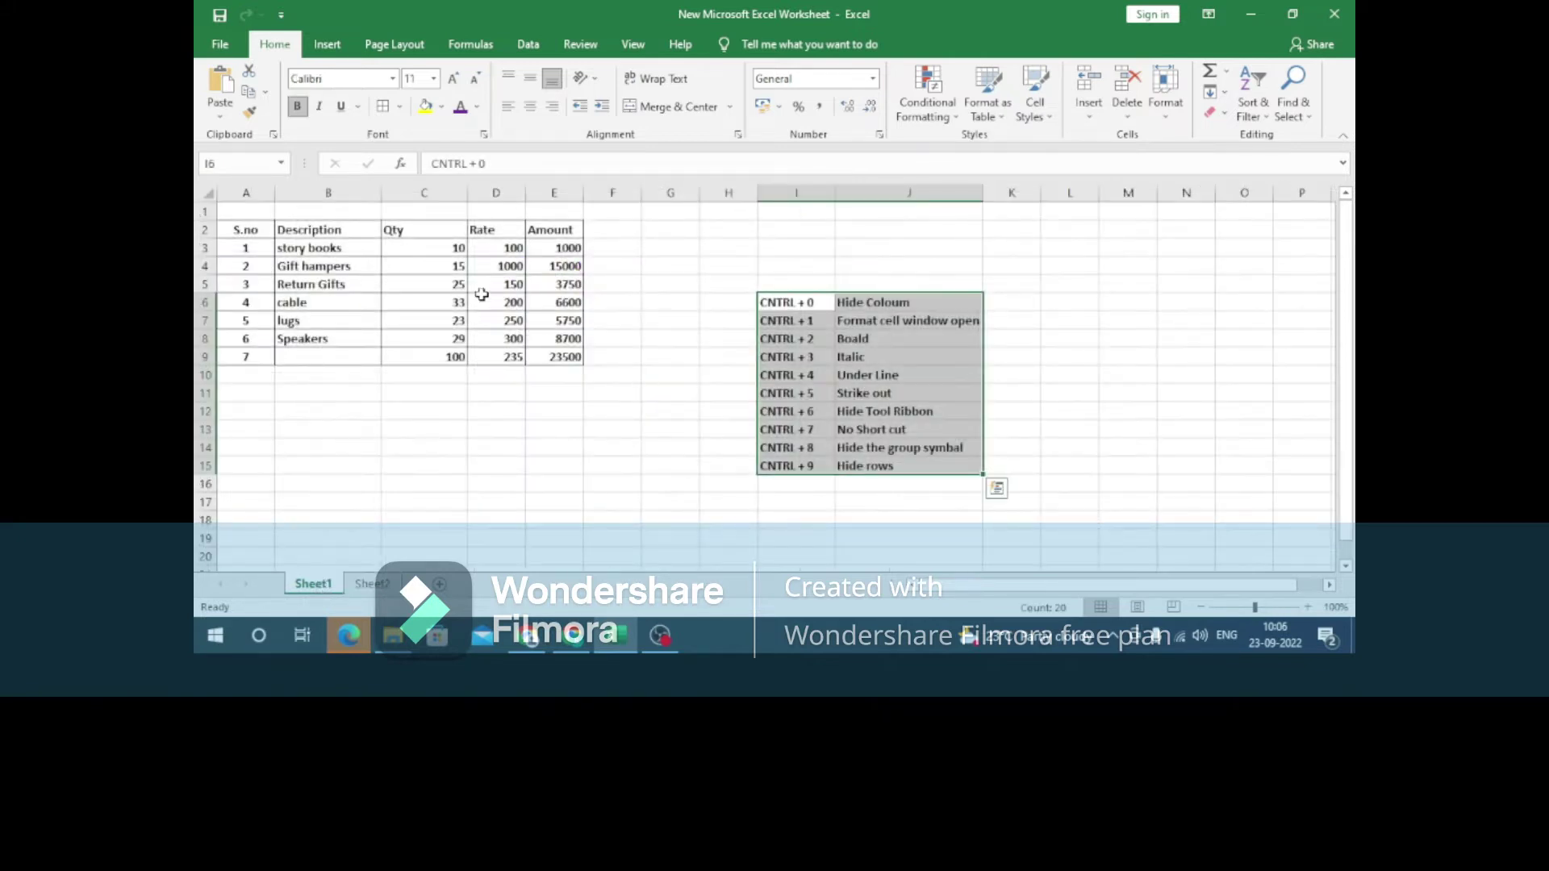
drag(494, 192, 545, 192)
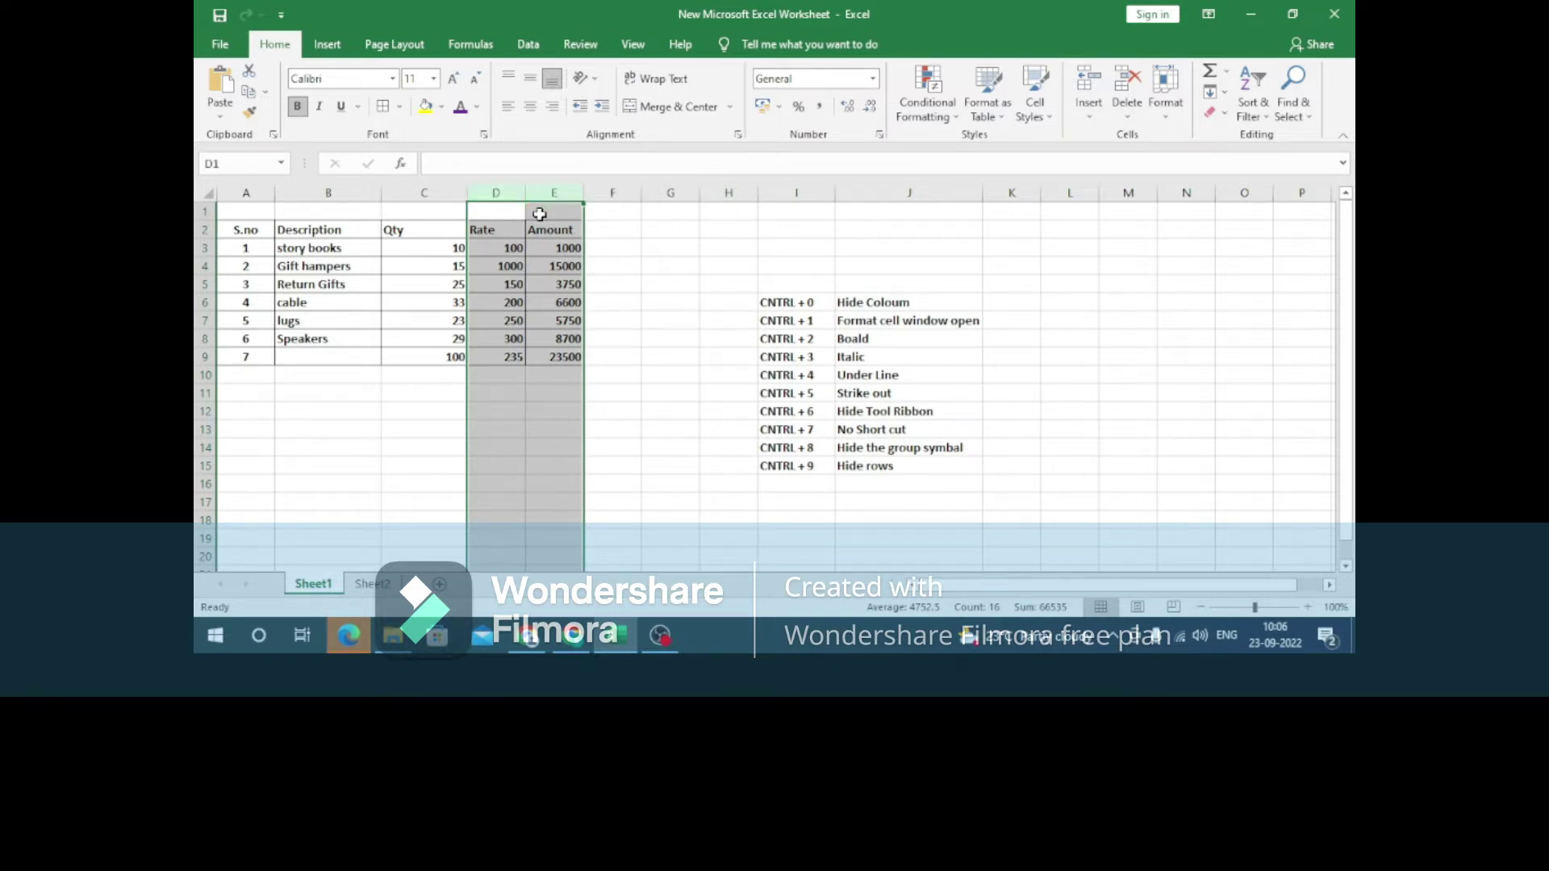
key(ctrl+0)
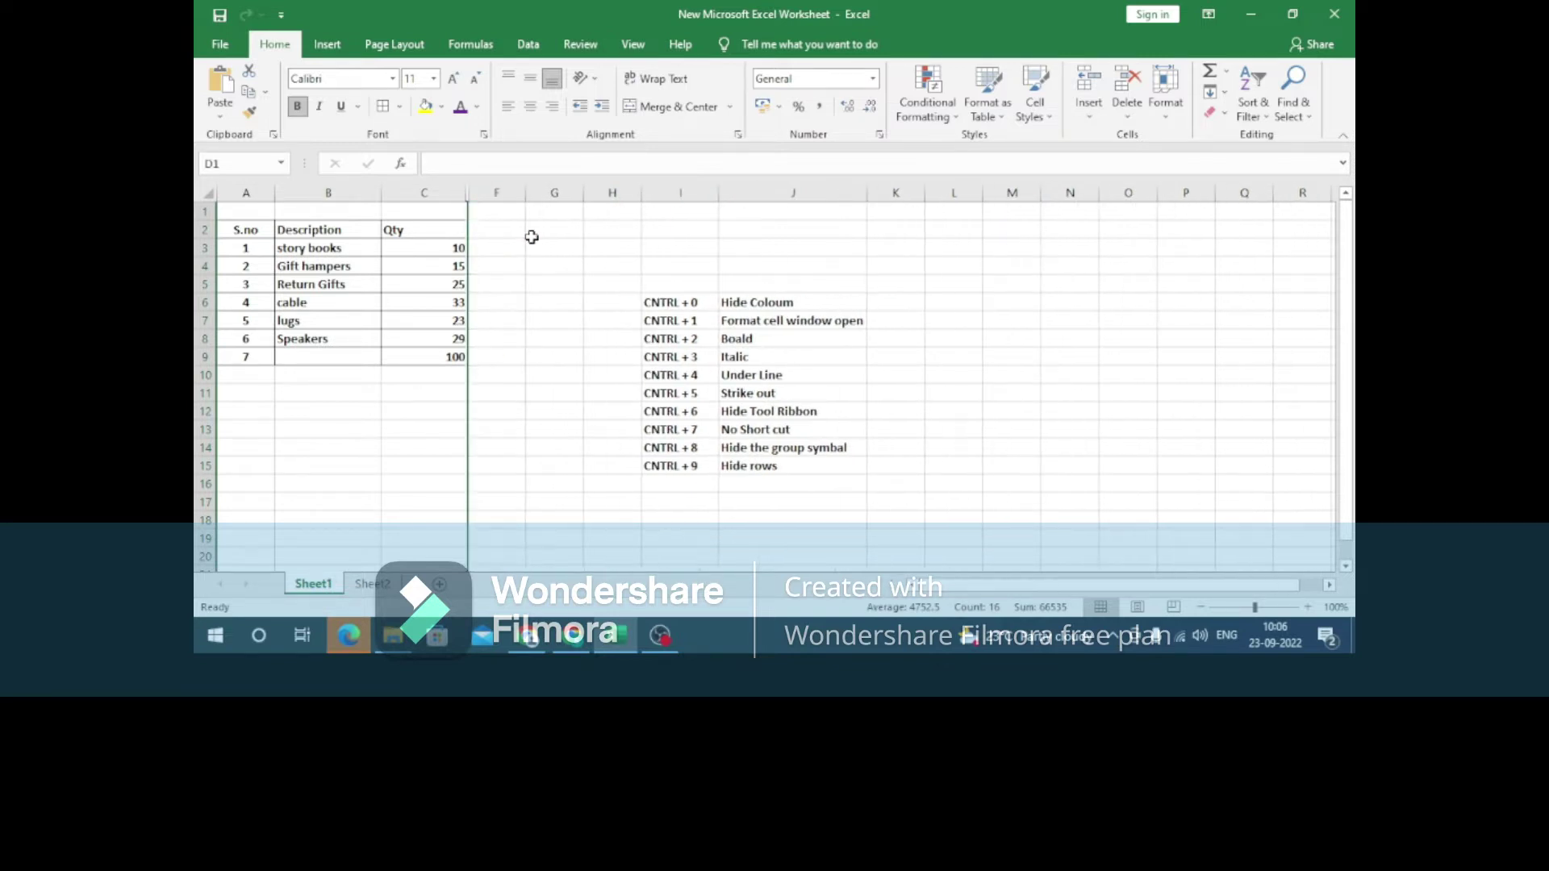
Unhide the hidden columns between Qty (column C) and column F
drag(424, 192, 495, 193)
right_click(494, 195)
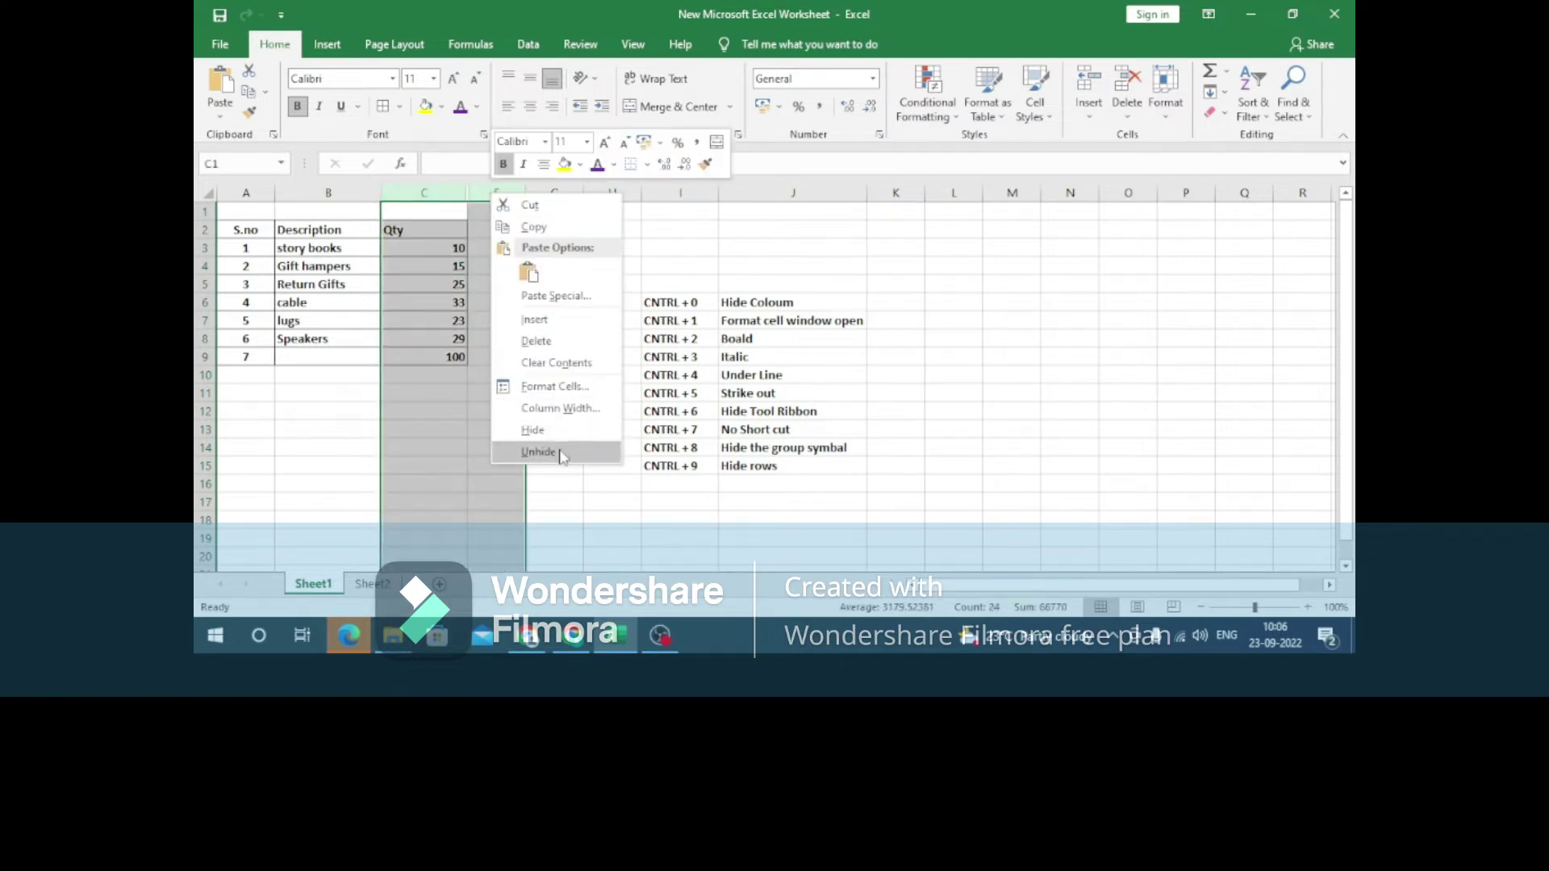
click(535, 452)
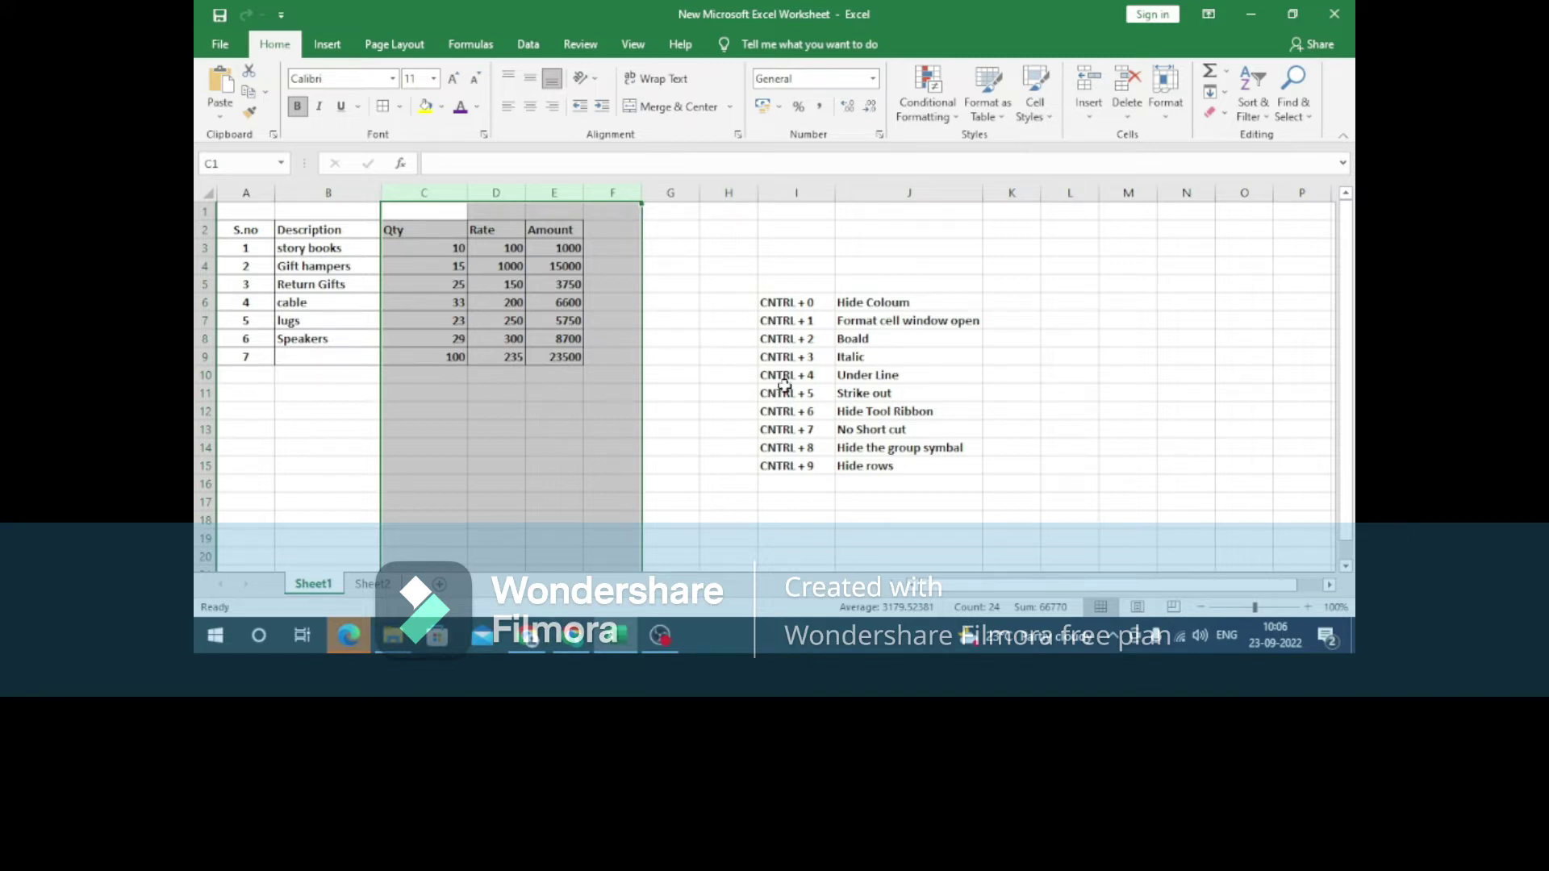
Open the Format Cells dialog for cell J7, review its Alignment, Font, Border, Fill and Protection settings, and close it without changes
click(853, 324)
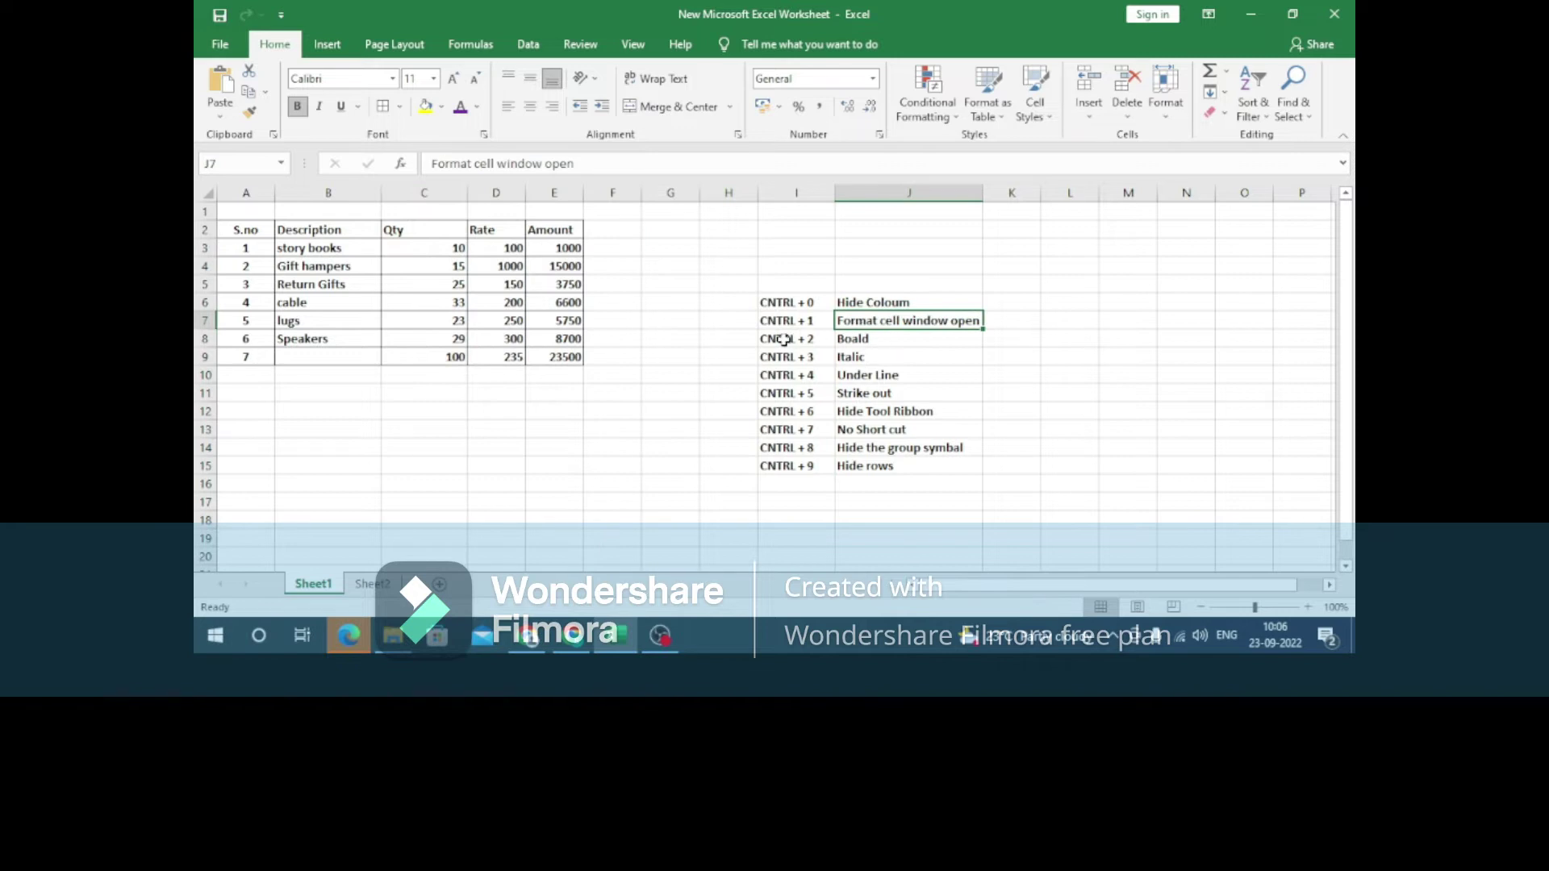
key(ctrl+1)
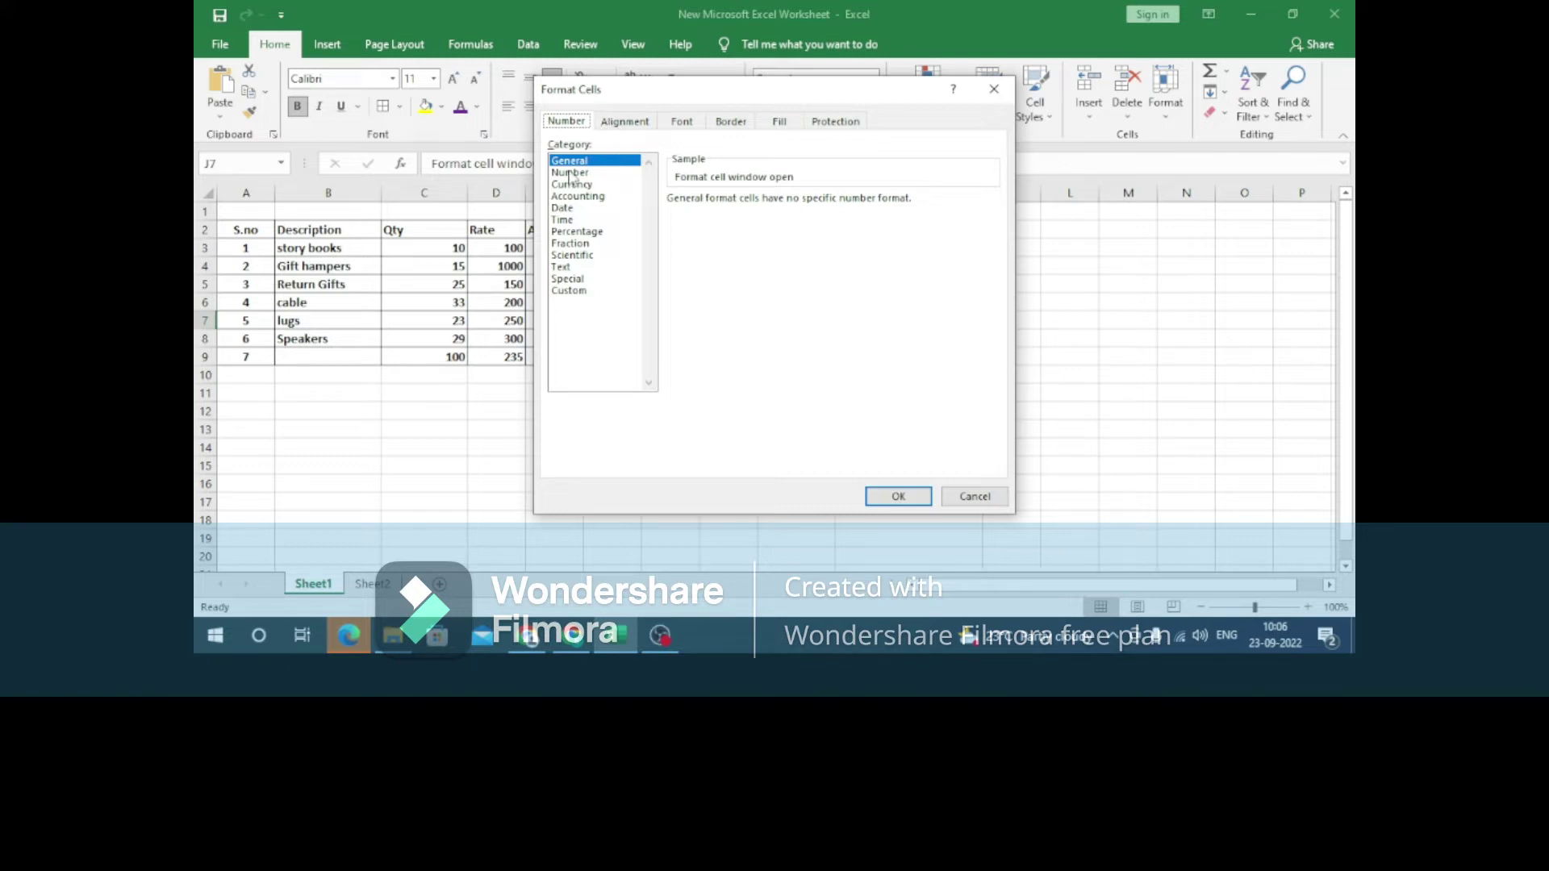
click(623, 124)
click(682, 123)
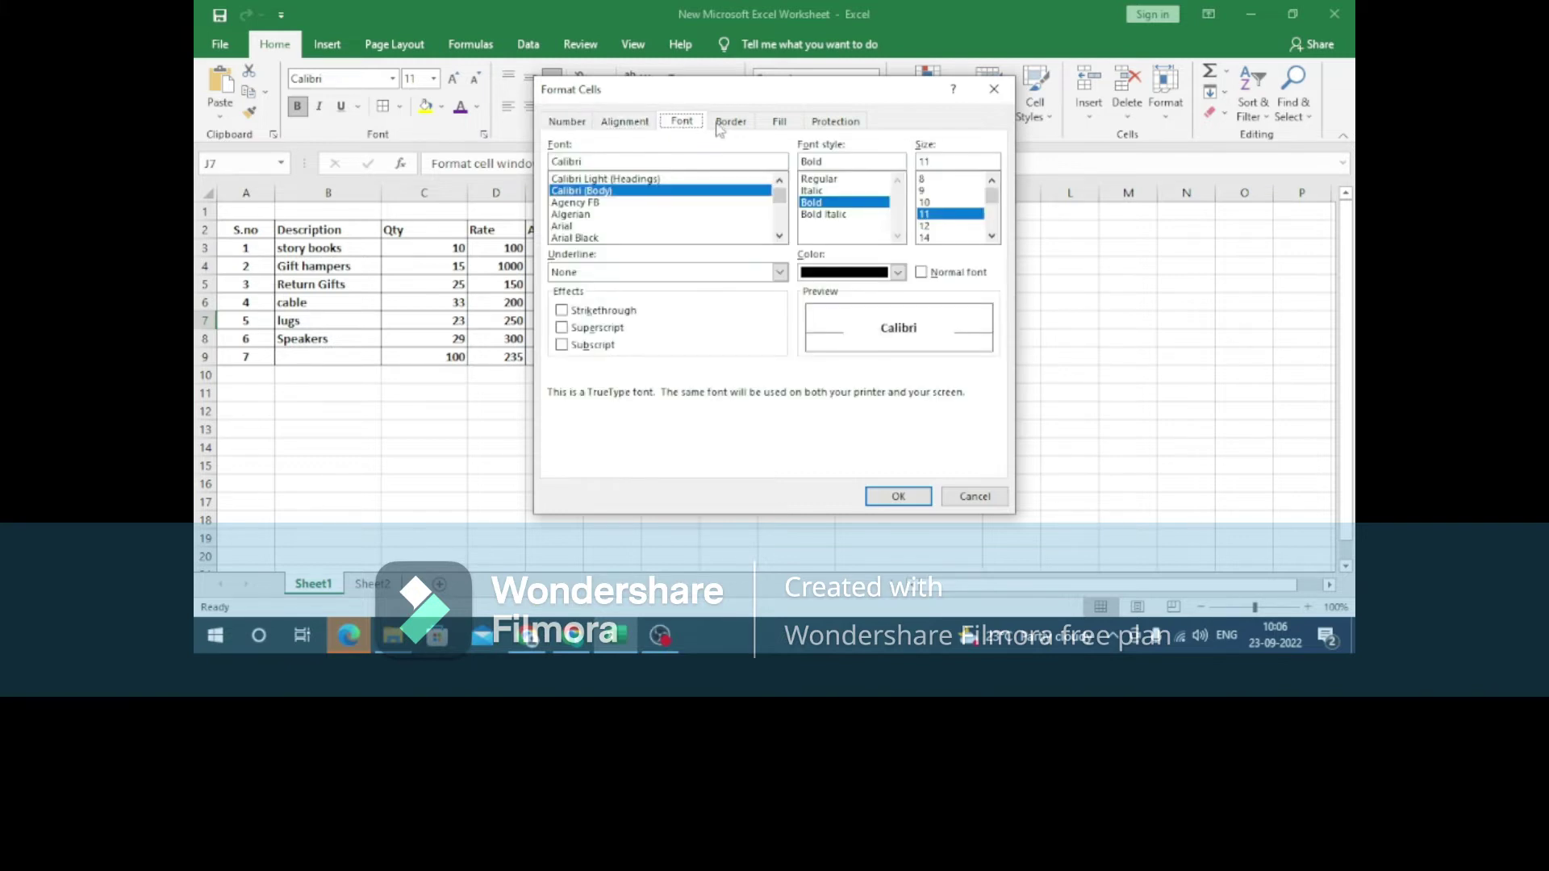
click(732, 123)
click(780, 123)
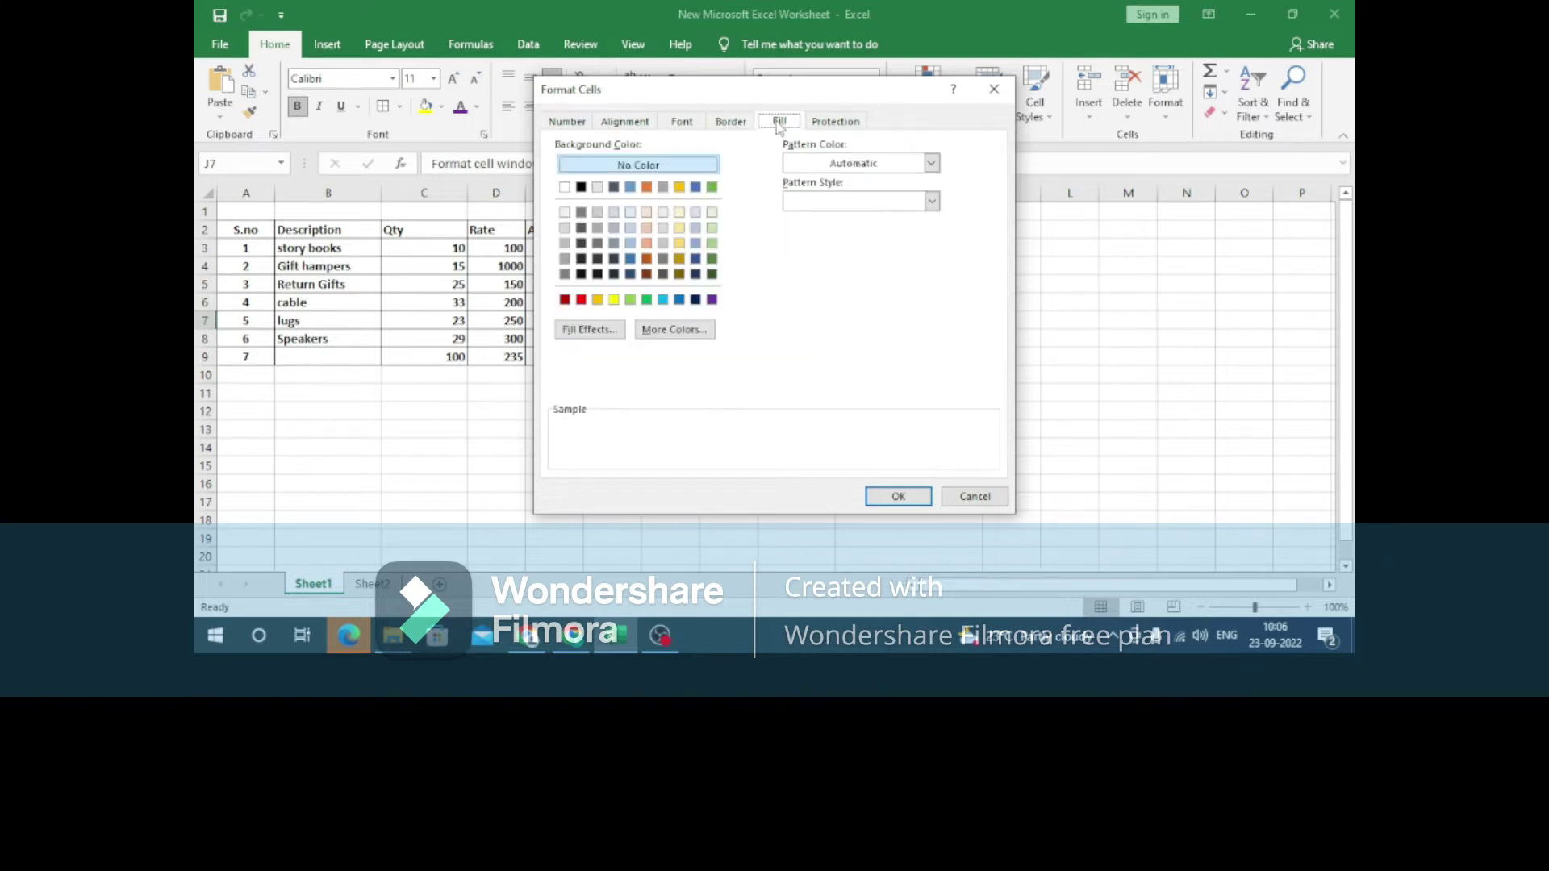
click(819, 123)
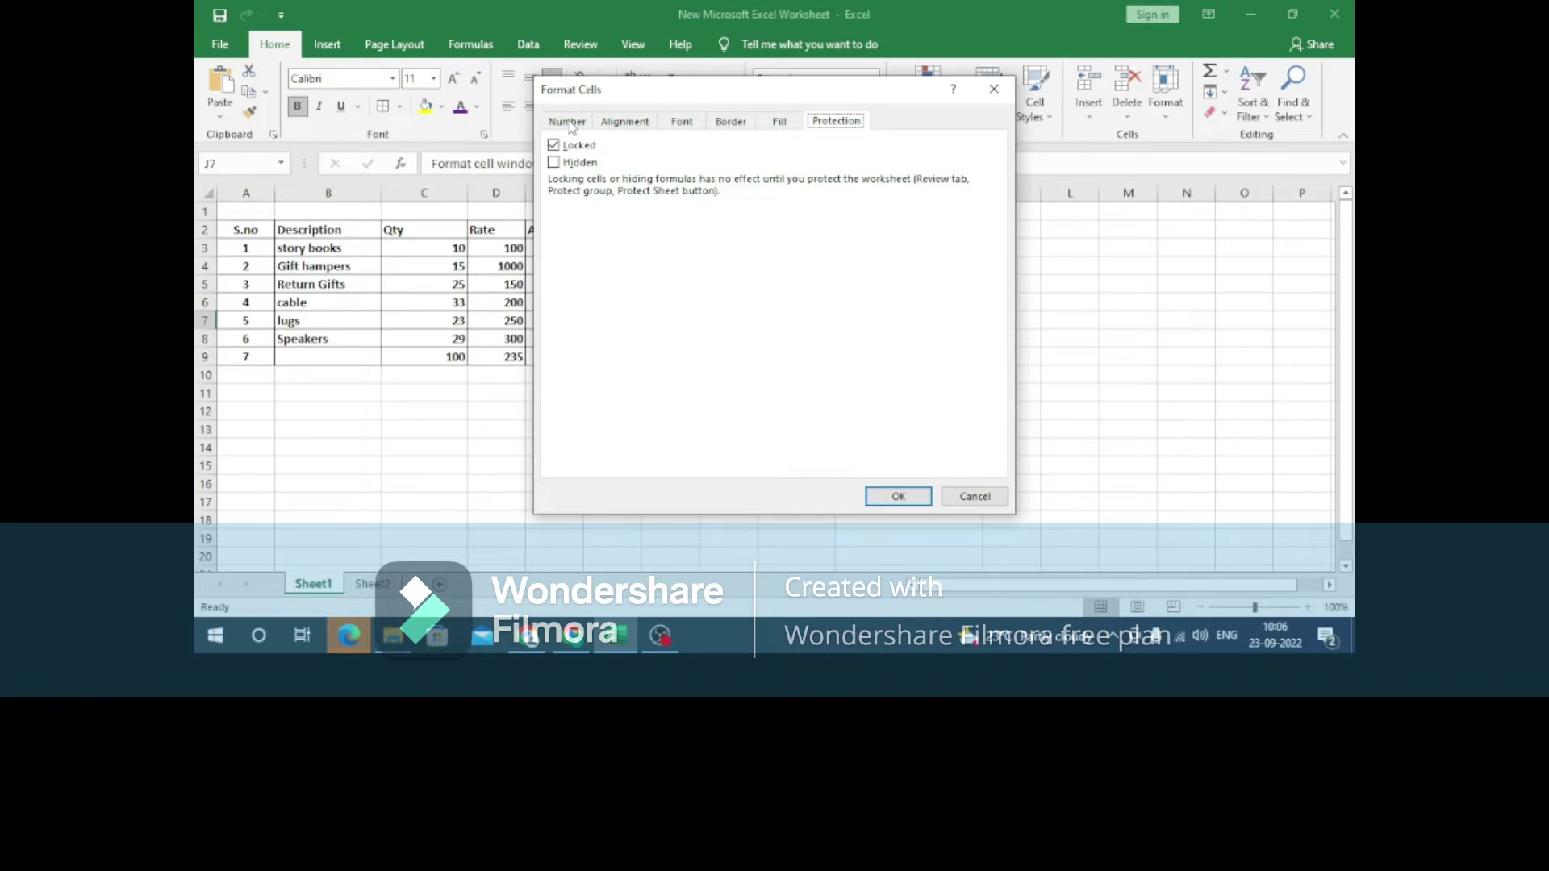
click(994, 89)
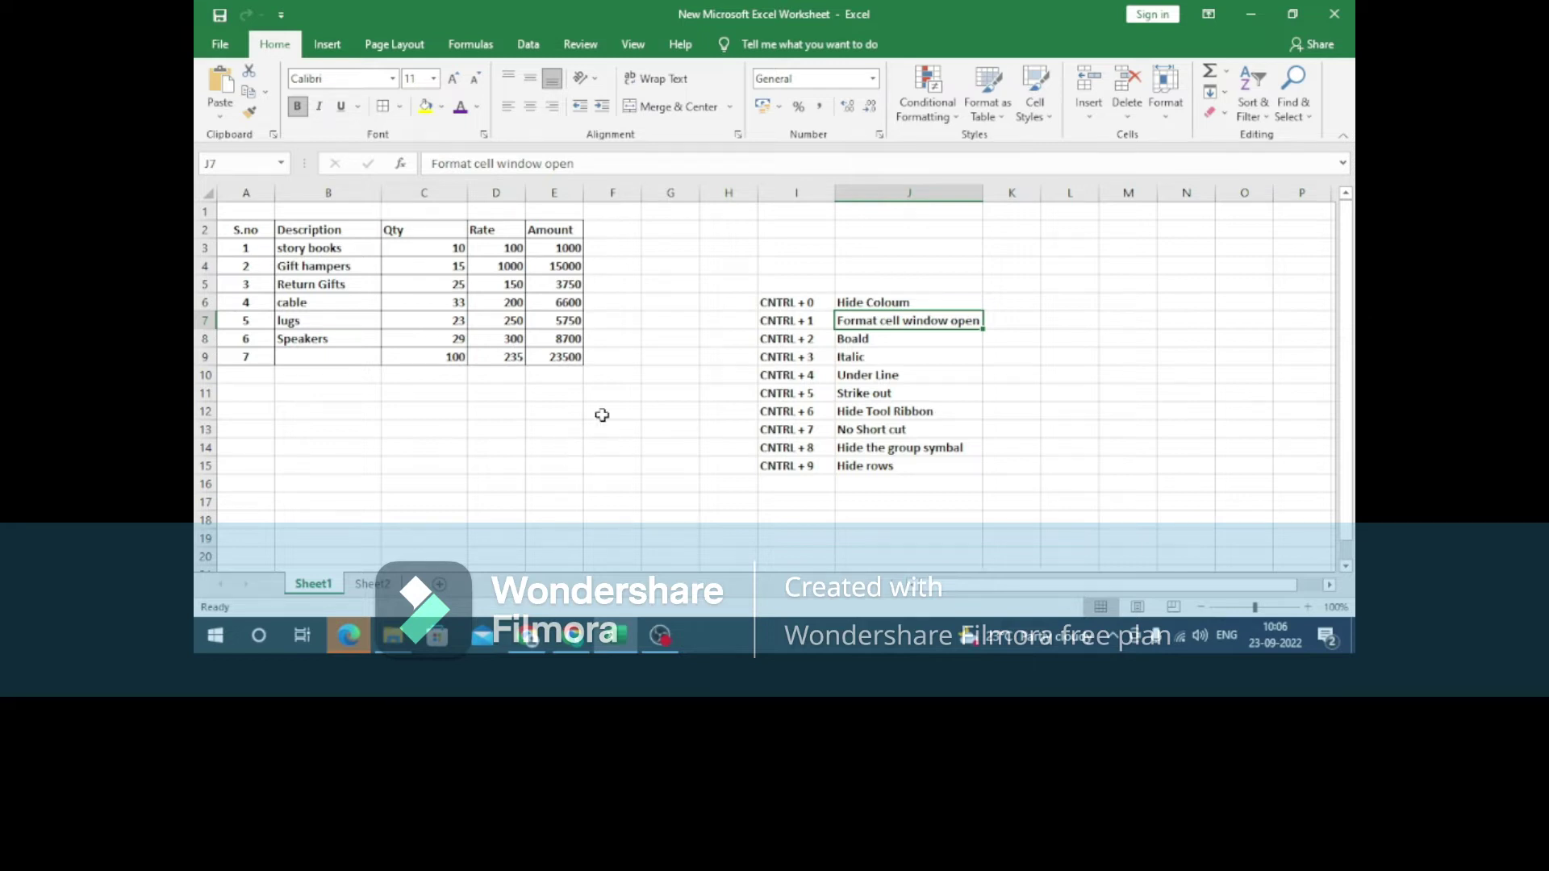
Open the Format Cells dialog for the empty cell F10 and close it without changes
right_click(617, 378)
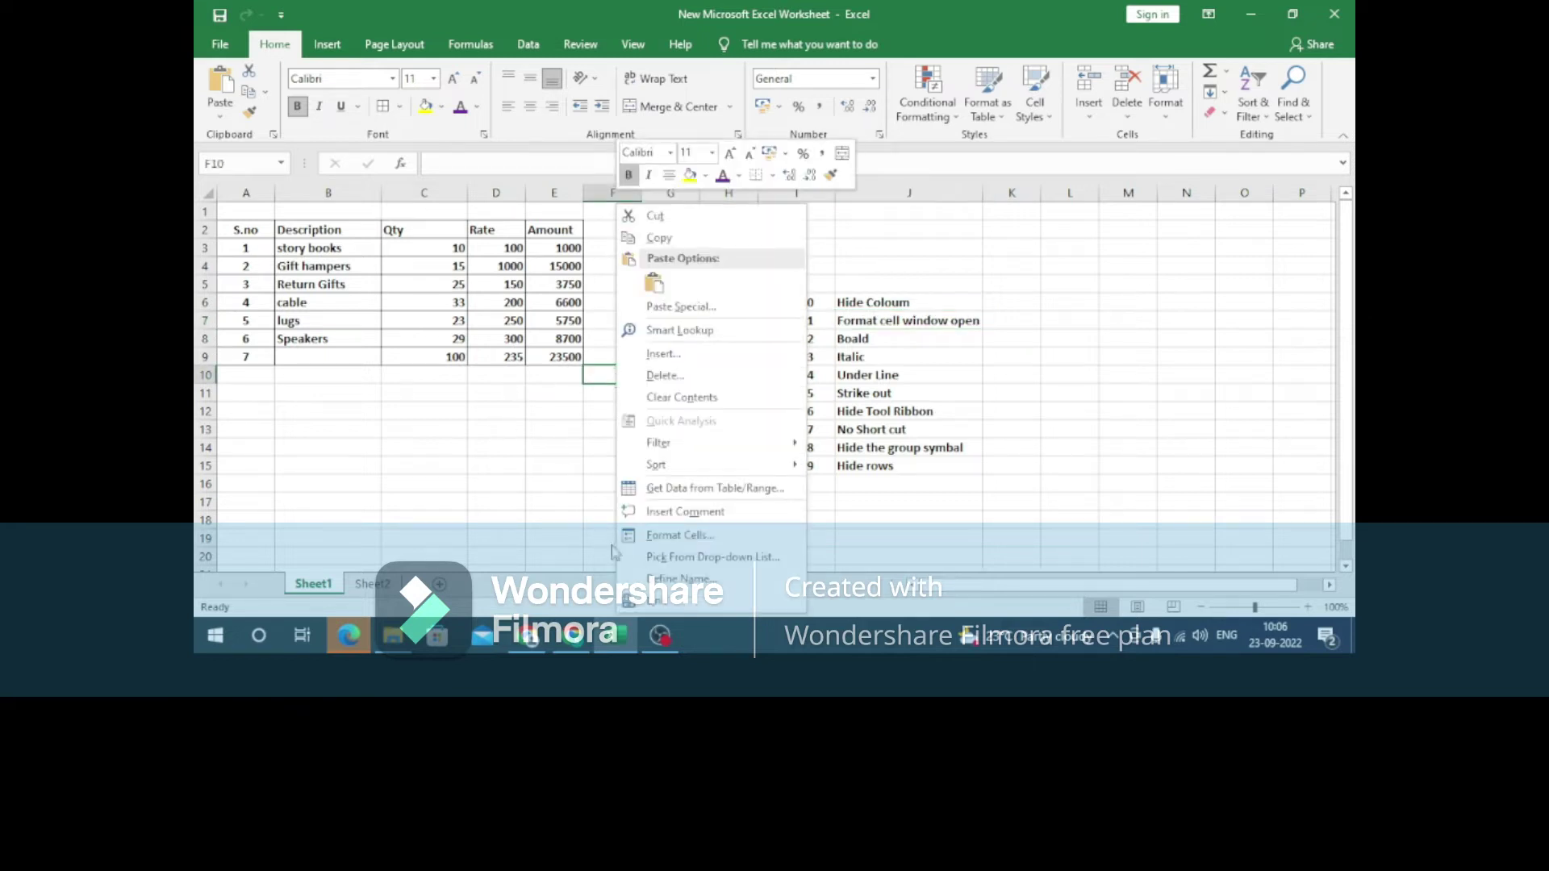
click(438, 402)
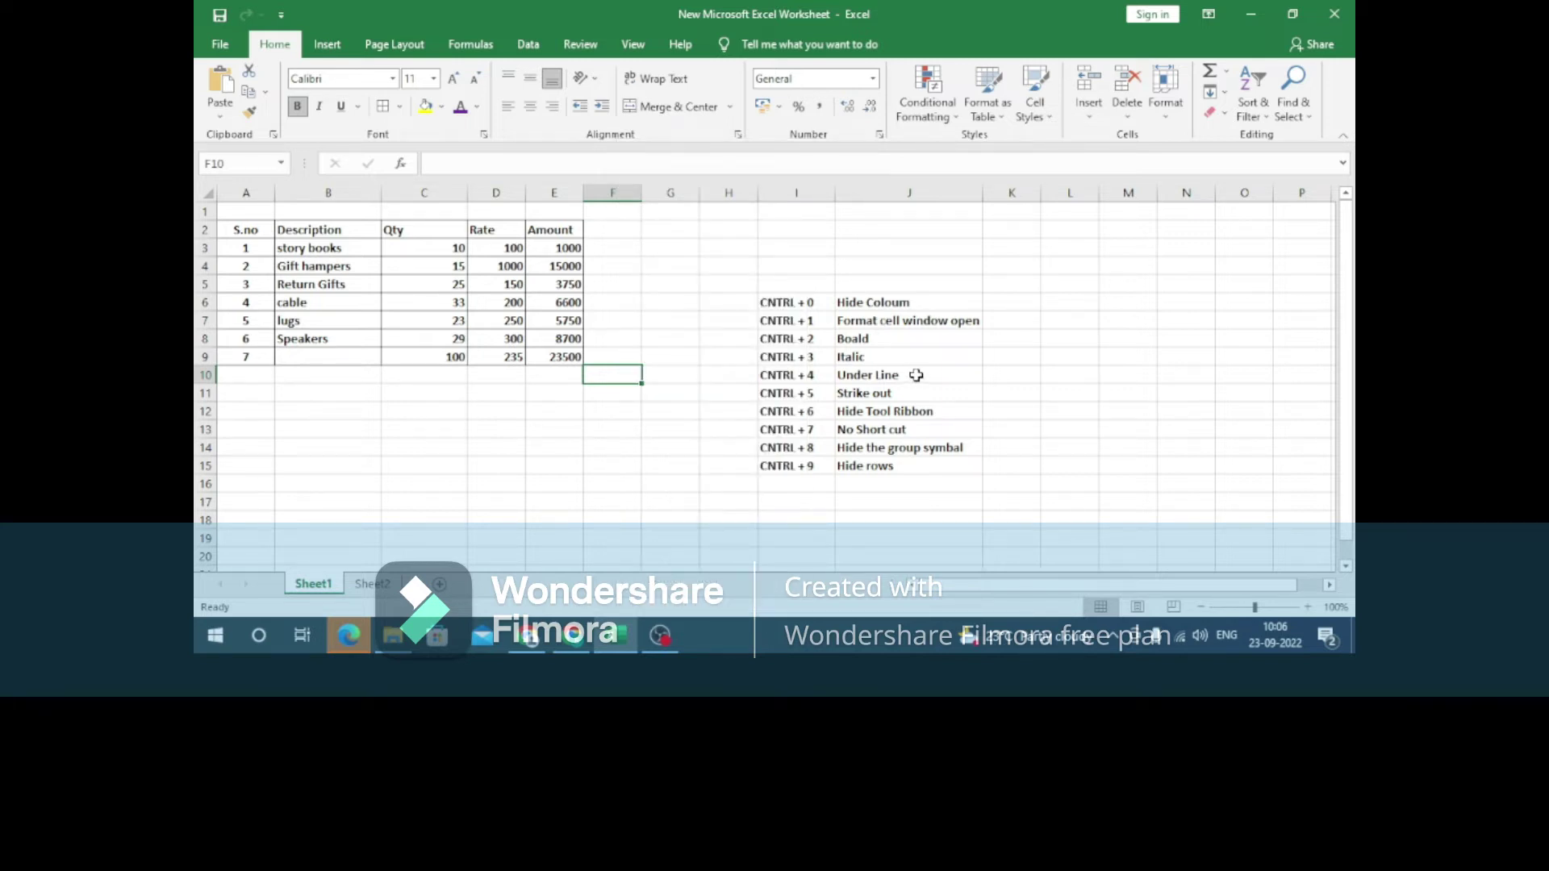
key(ctrl+1)
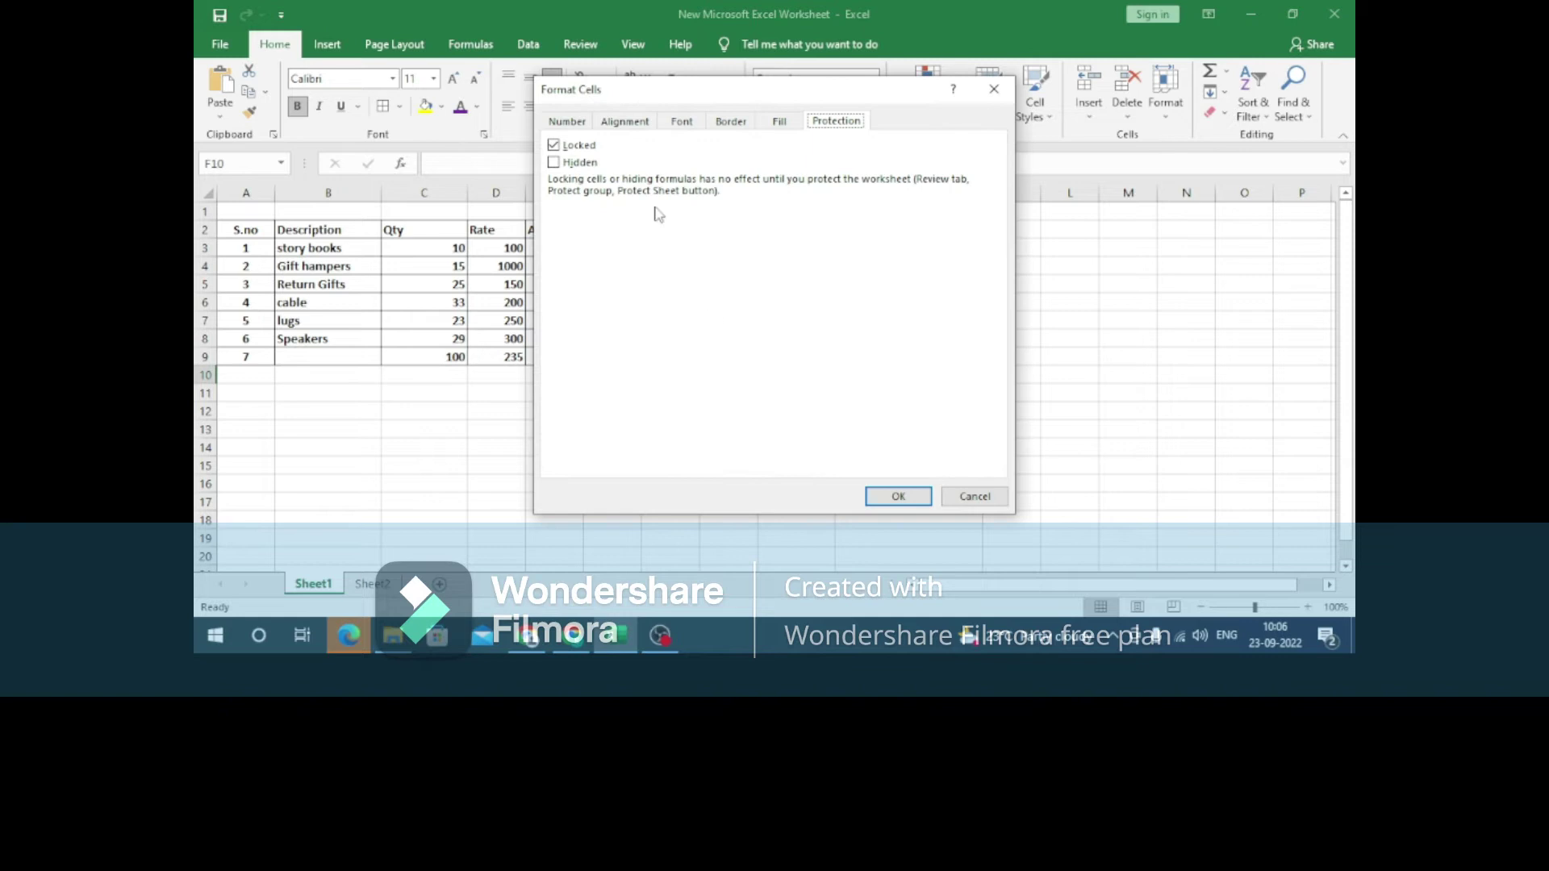
click(993, 92)
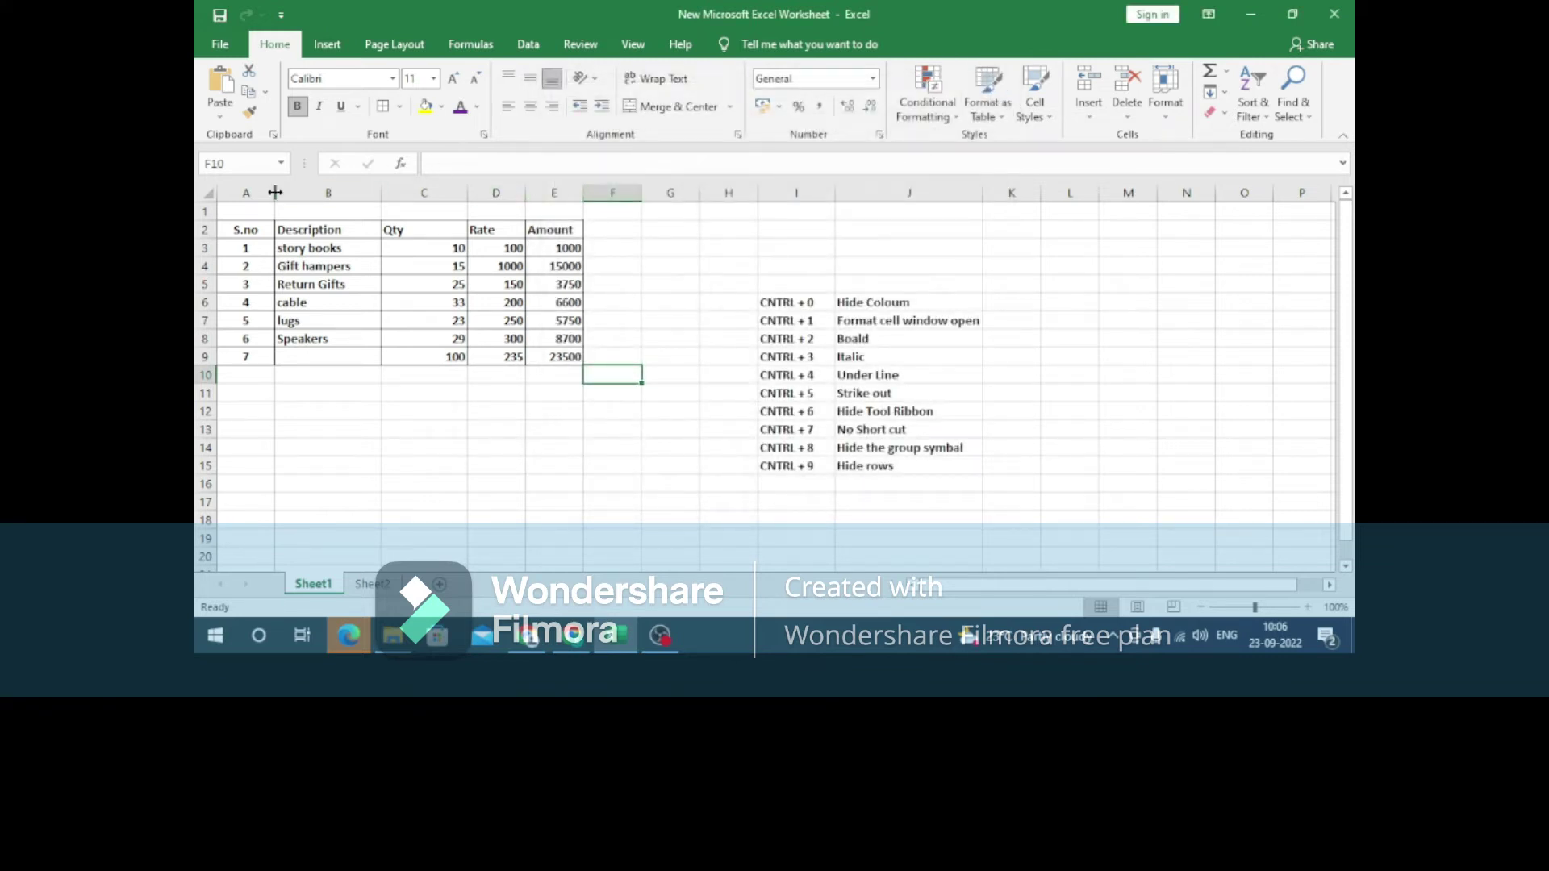
Select the whole sheet and toggle bold off, on and off again so all text is regular weight
click(206, 196)
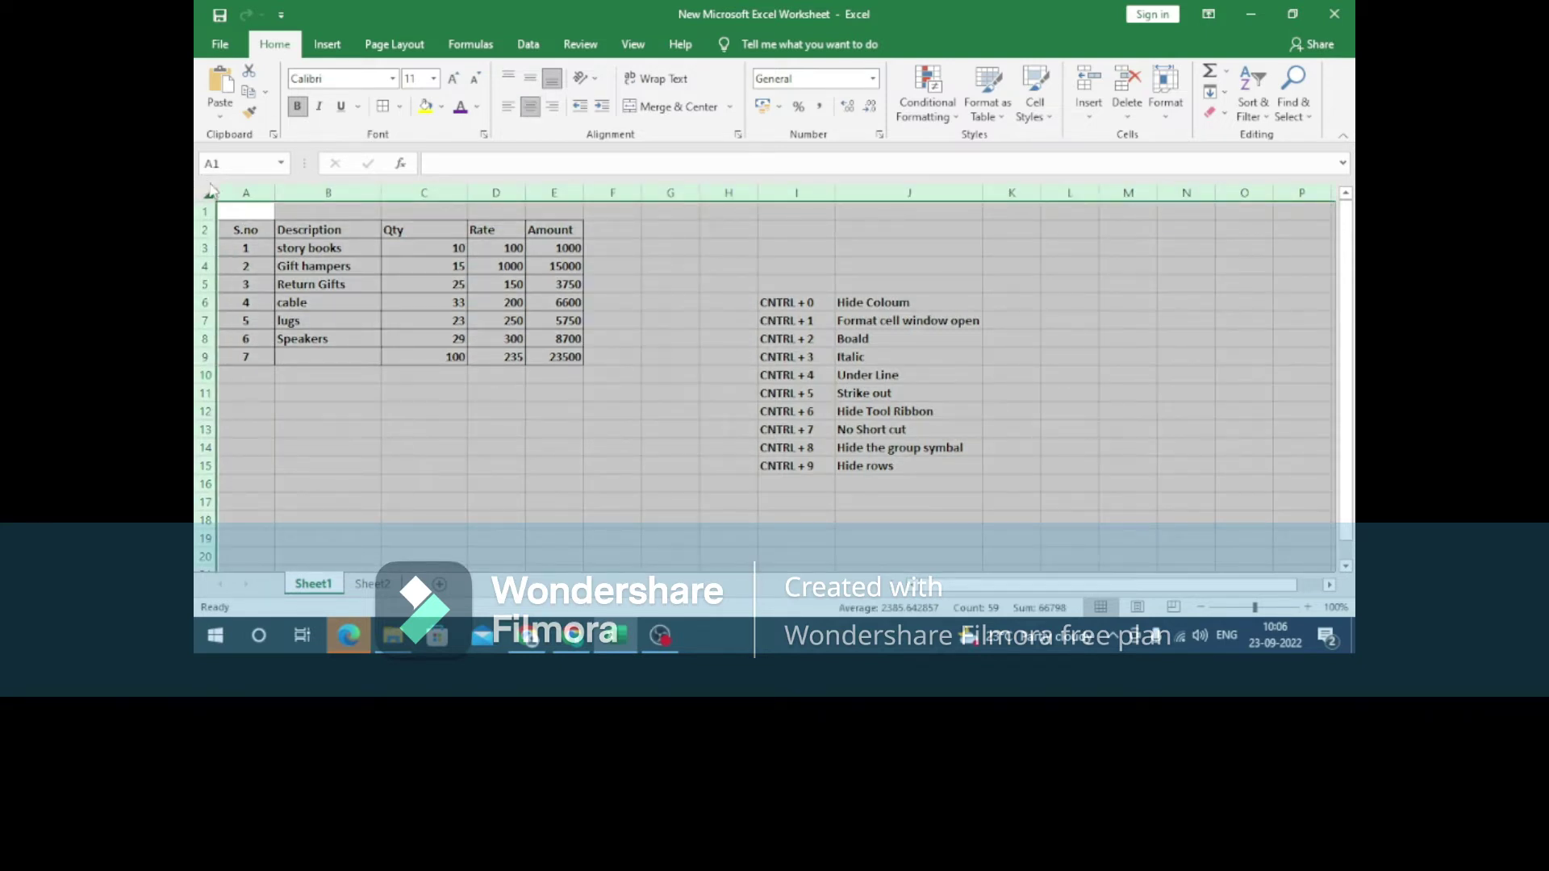
key(ctrl+2)
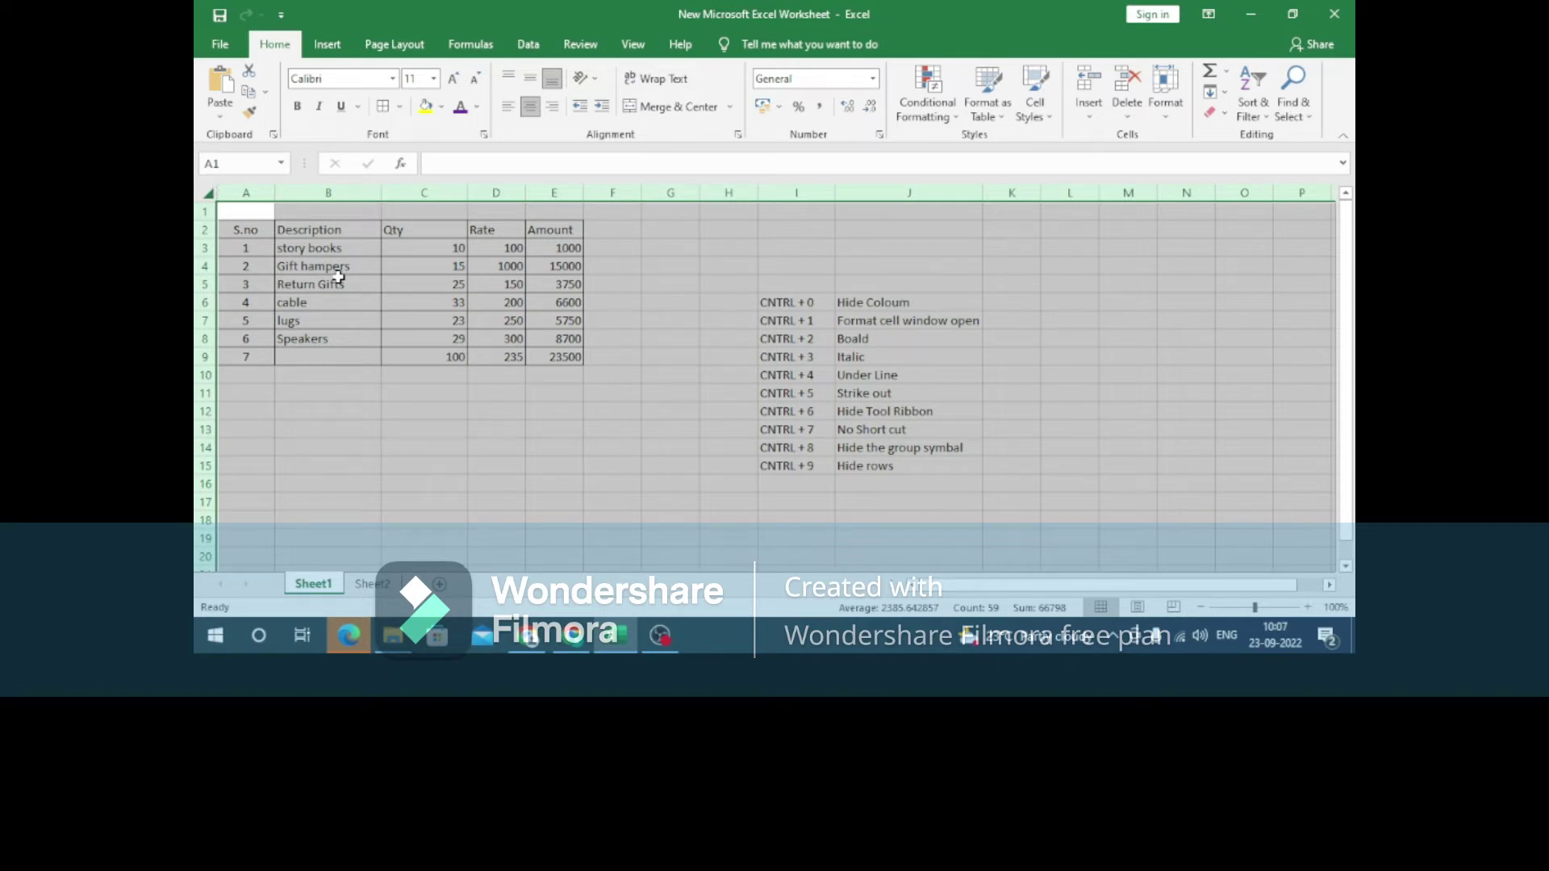
key(ctrl+2)
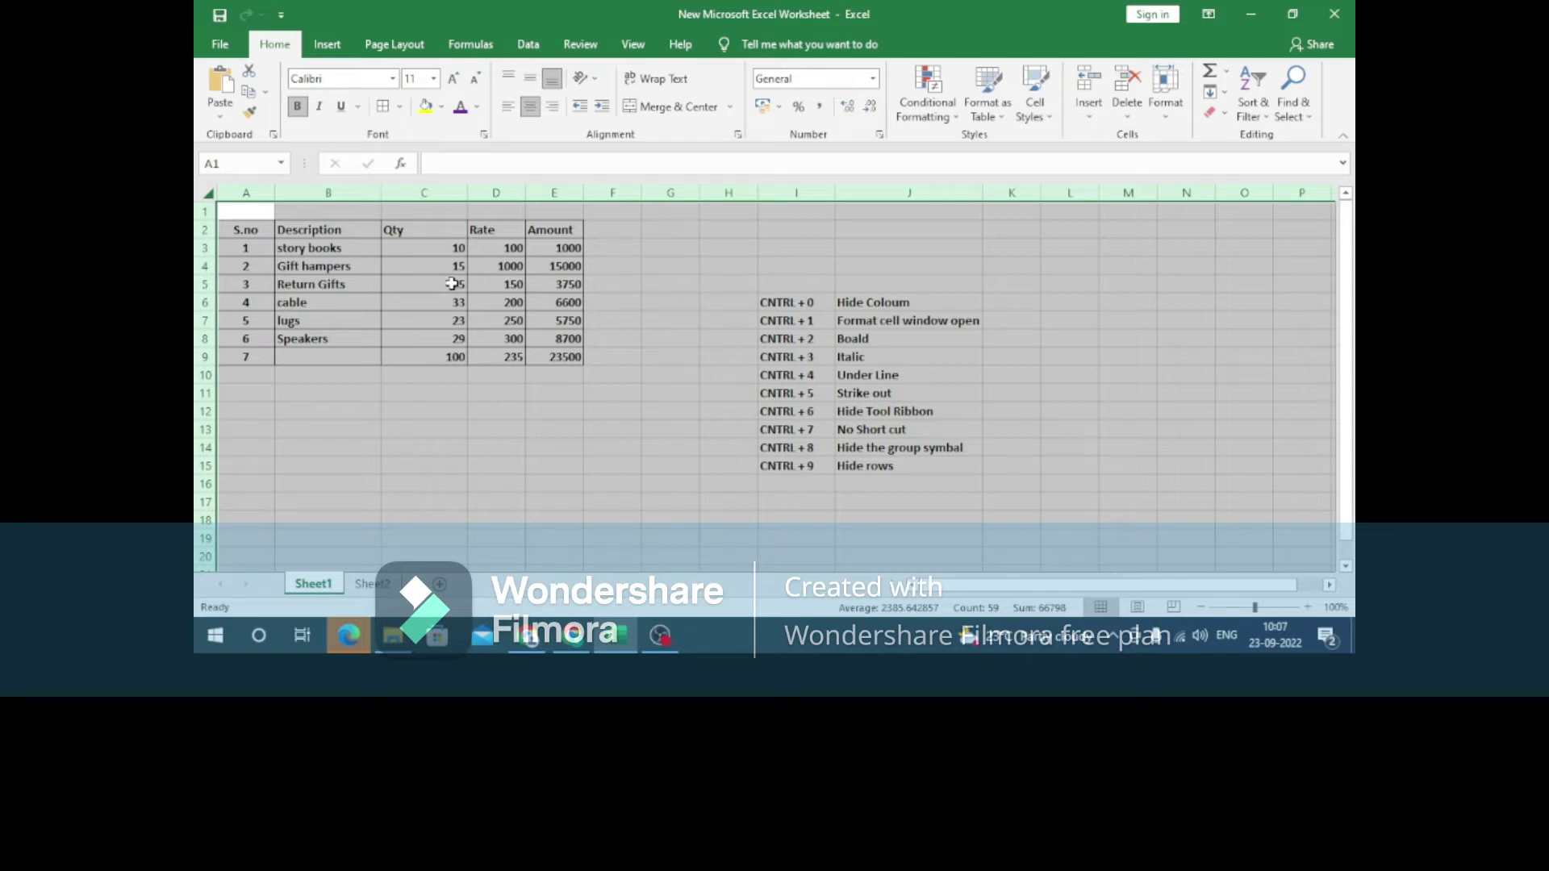
key(ctrl+2)
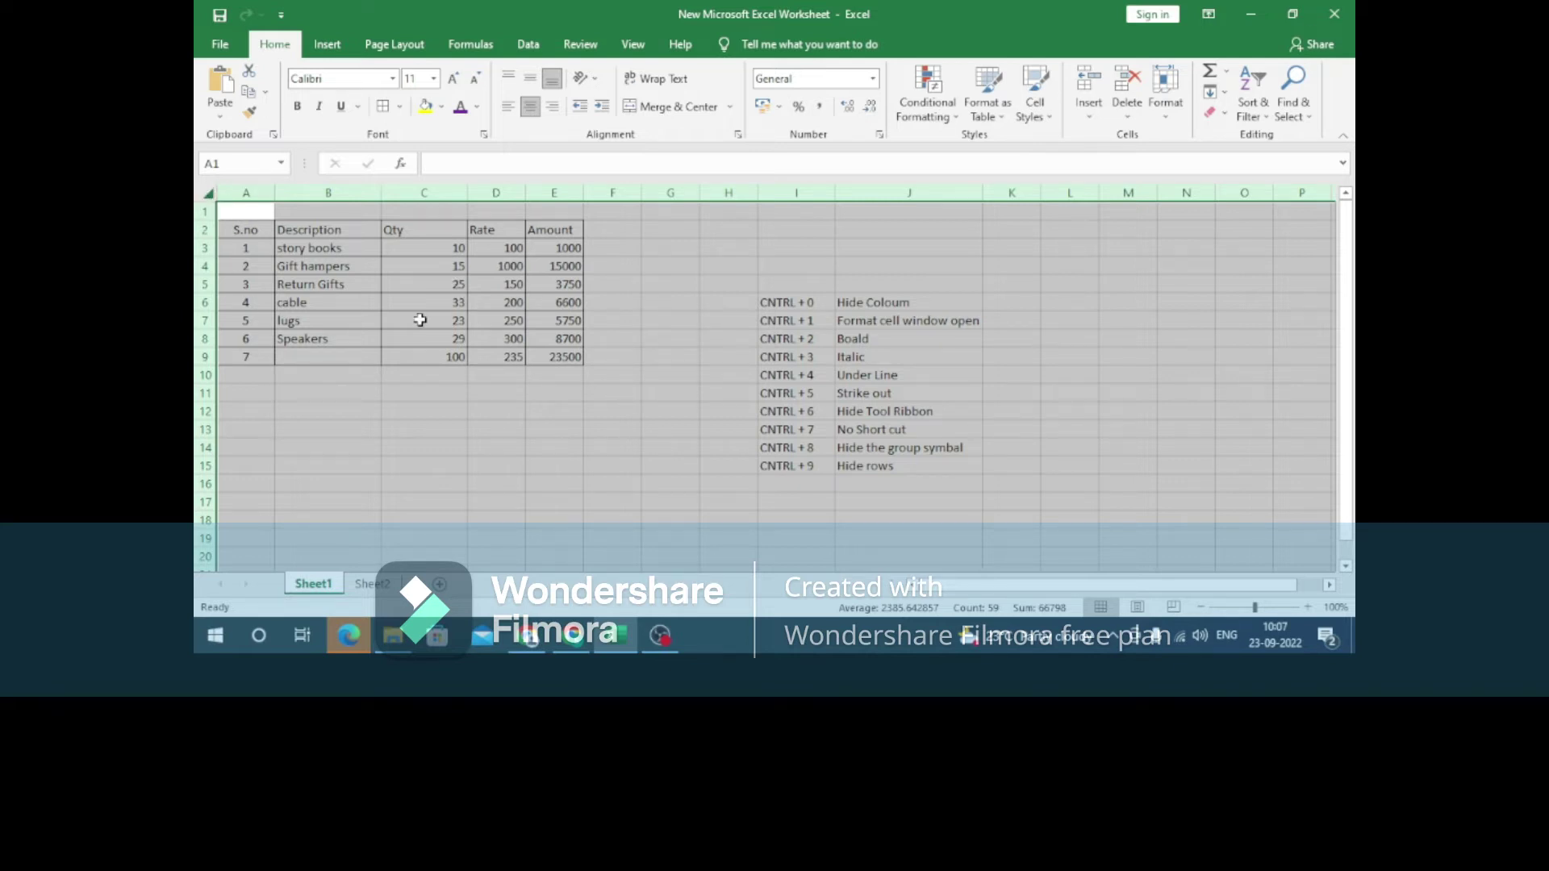
Apply italic formatting to every cell on the sheet and clear the whole-sheet selection
key(ctrl+3)
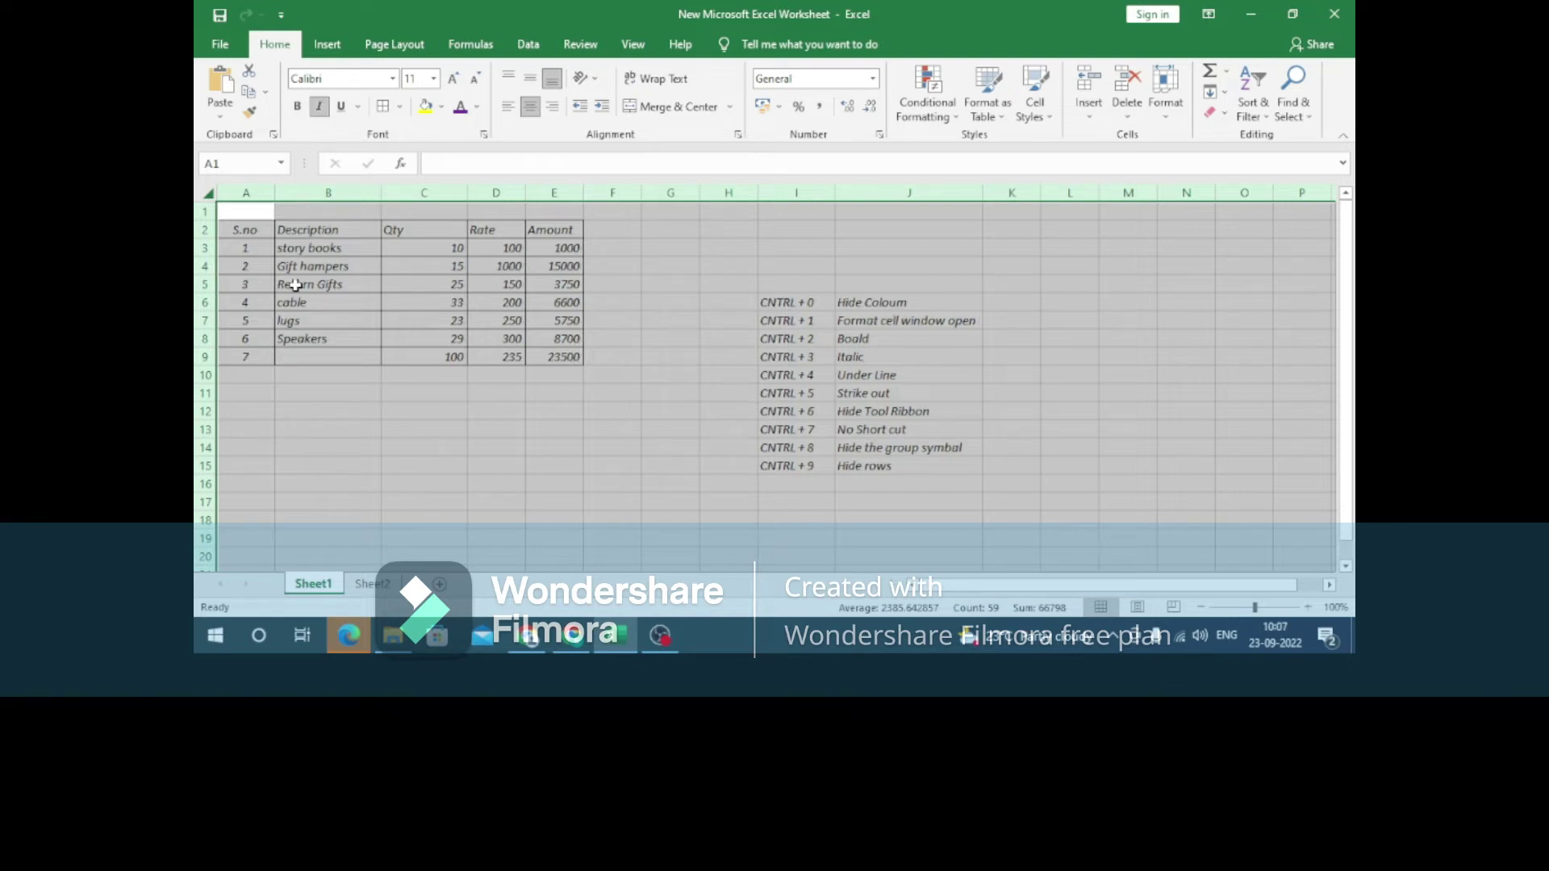
click(342, 257)
click(611, 341)
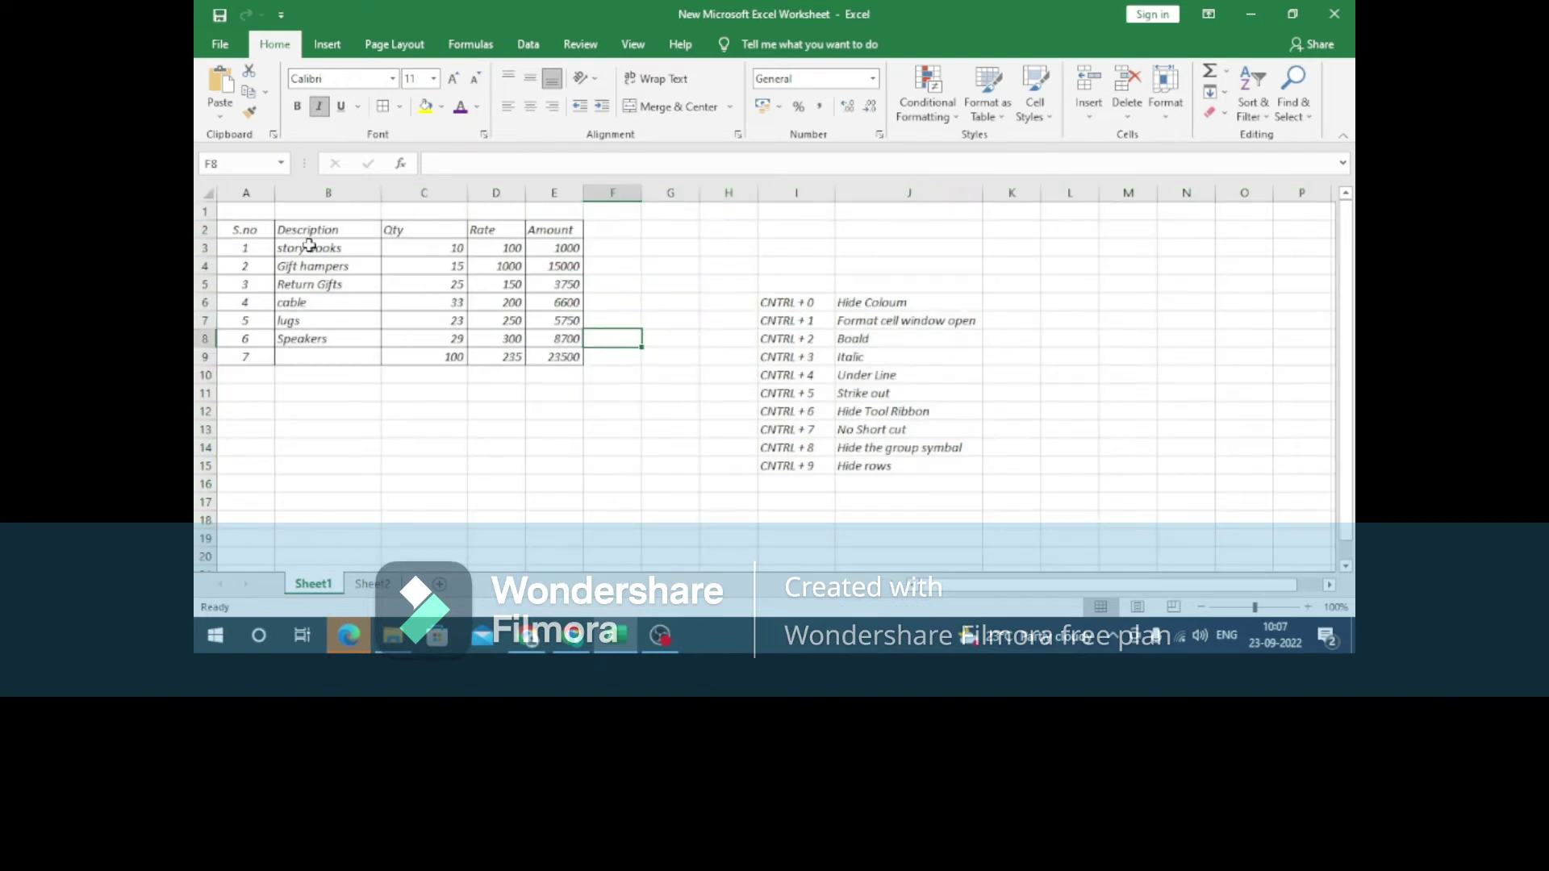
Underline the "story books" entry in cell B3
click(883, 370)
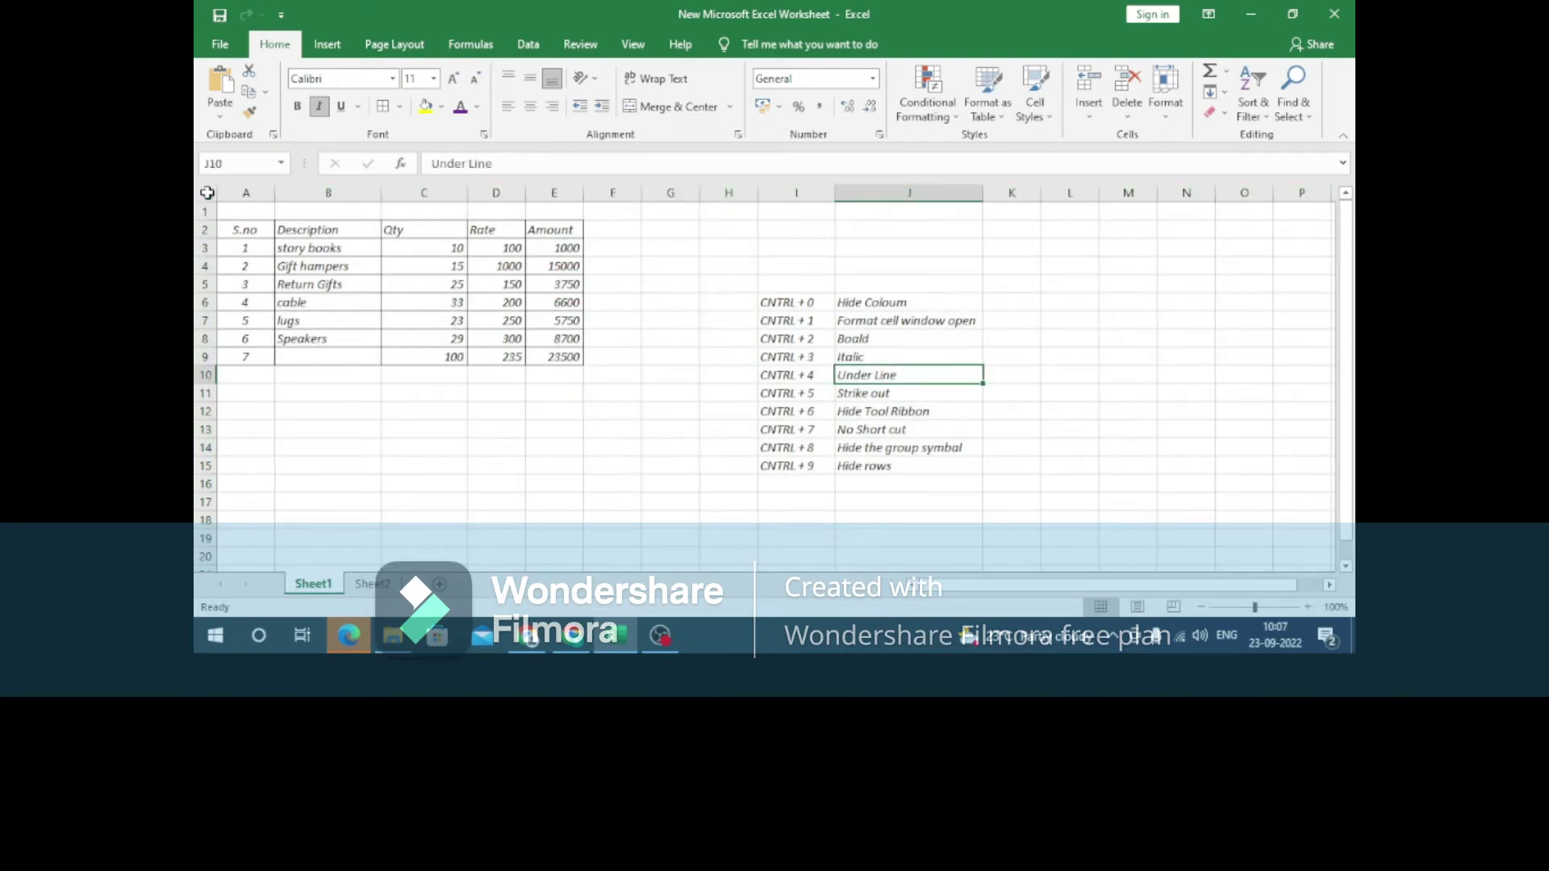
click(327, 246)
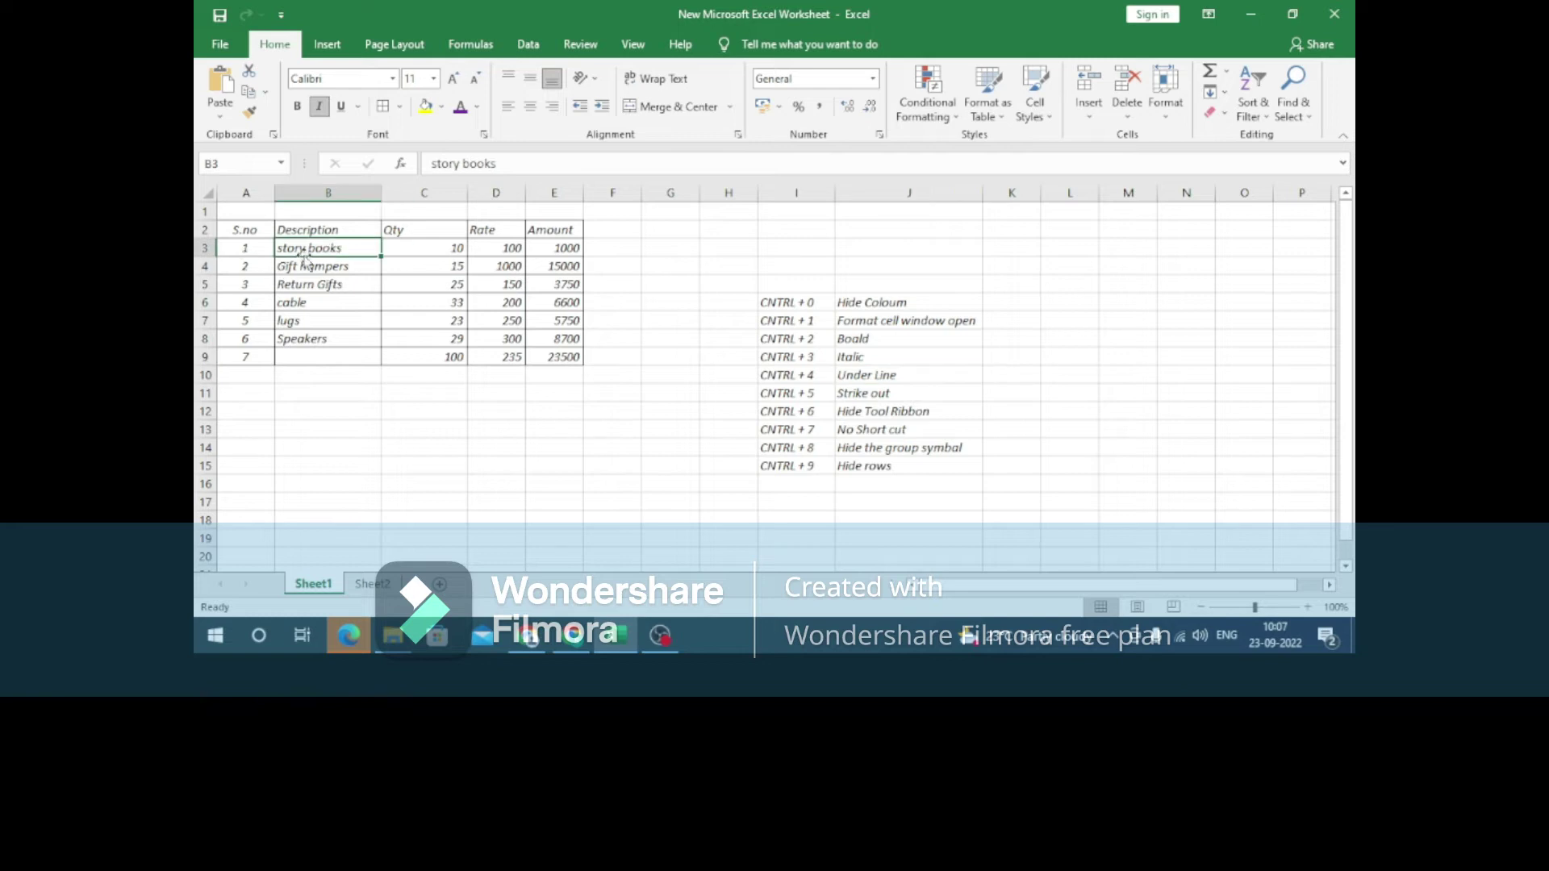
key(ctrl+4)
Apply underline to all cells on the sheet and remove it again
click(206, 194)
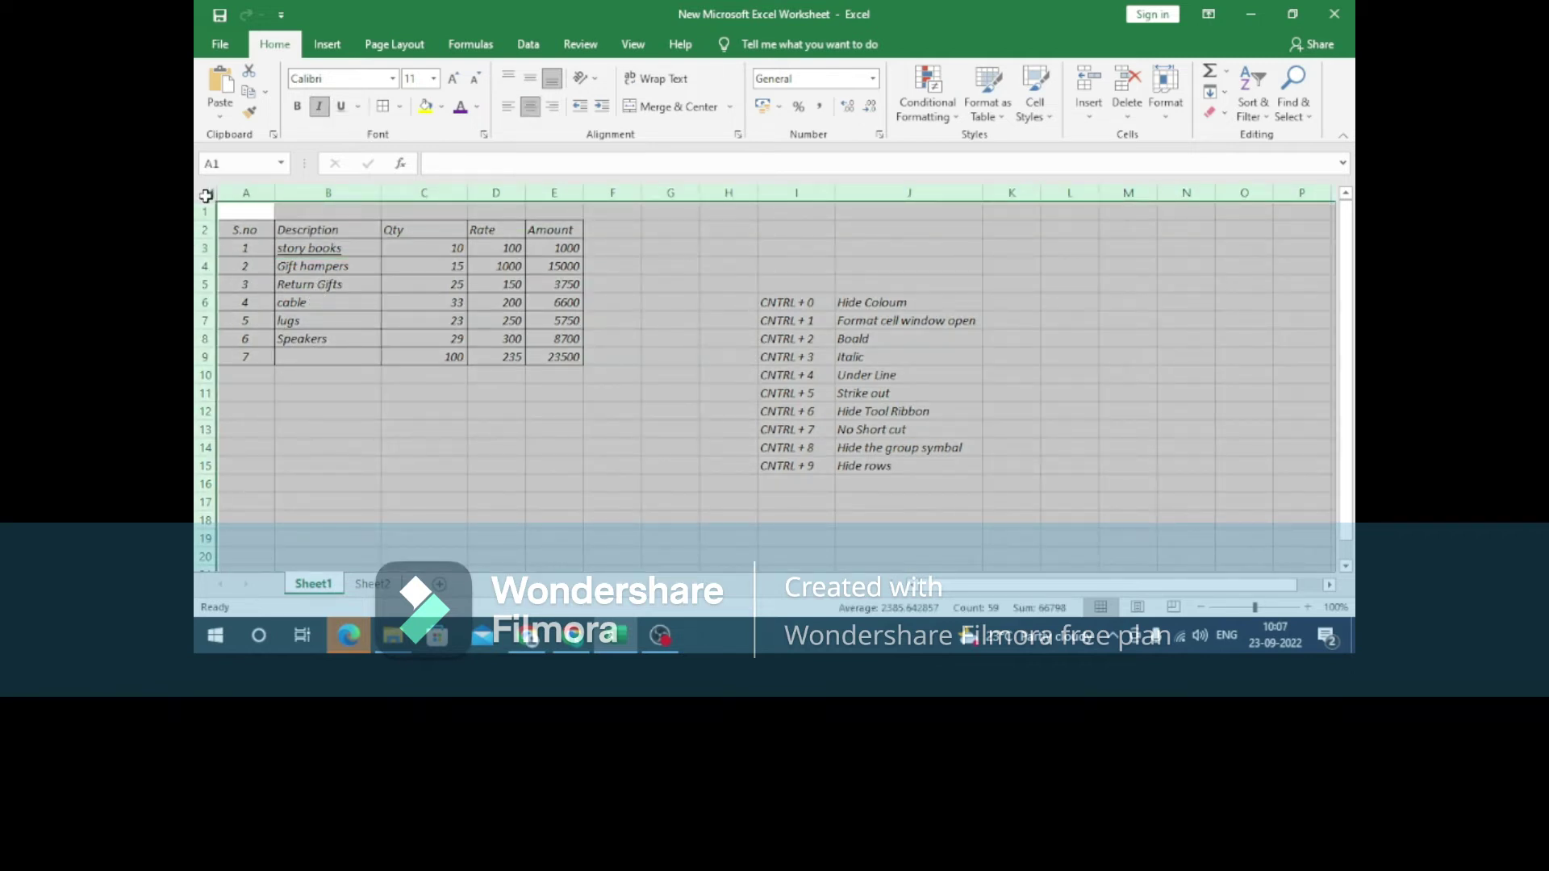
key(ctrl+4)
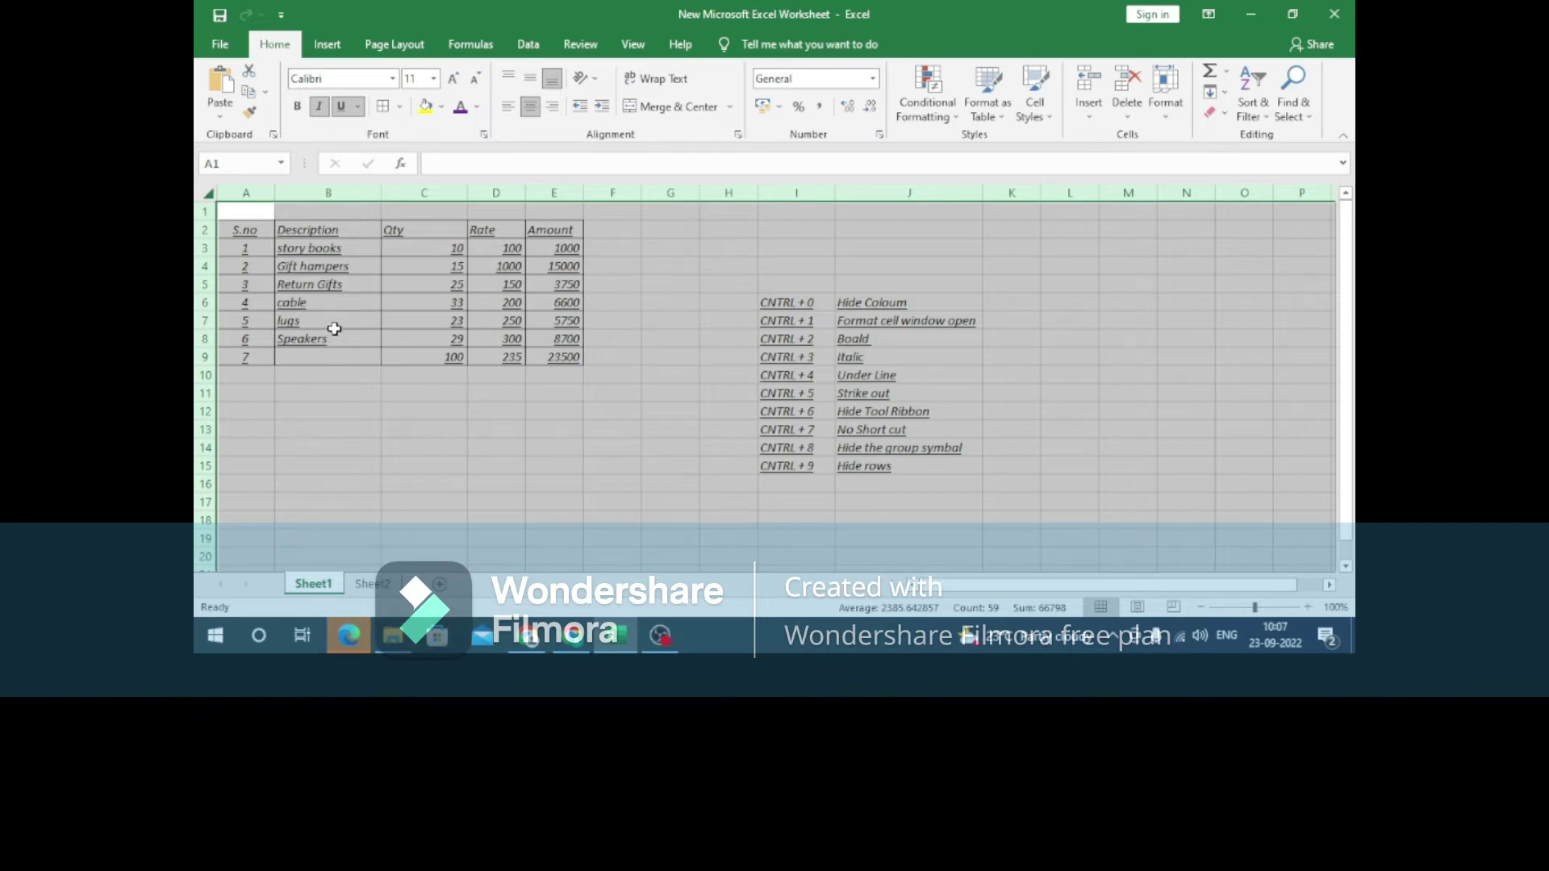
key(ctrl+4)
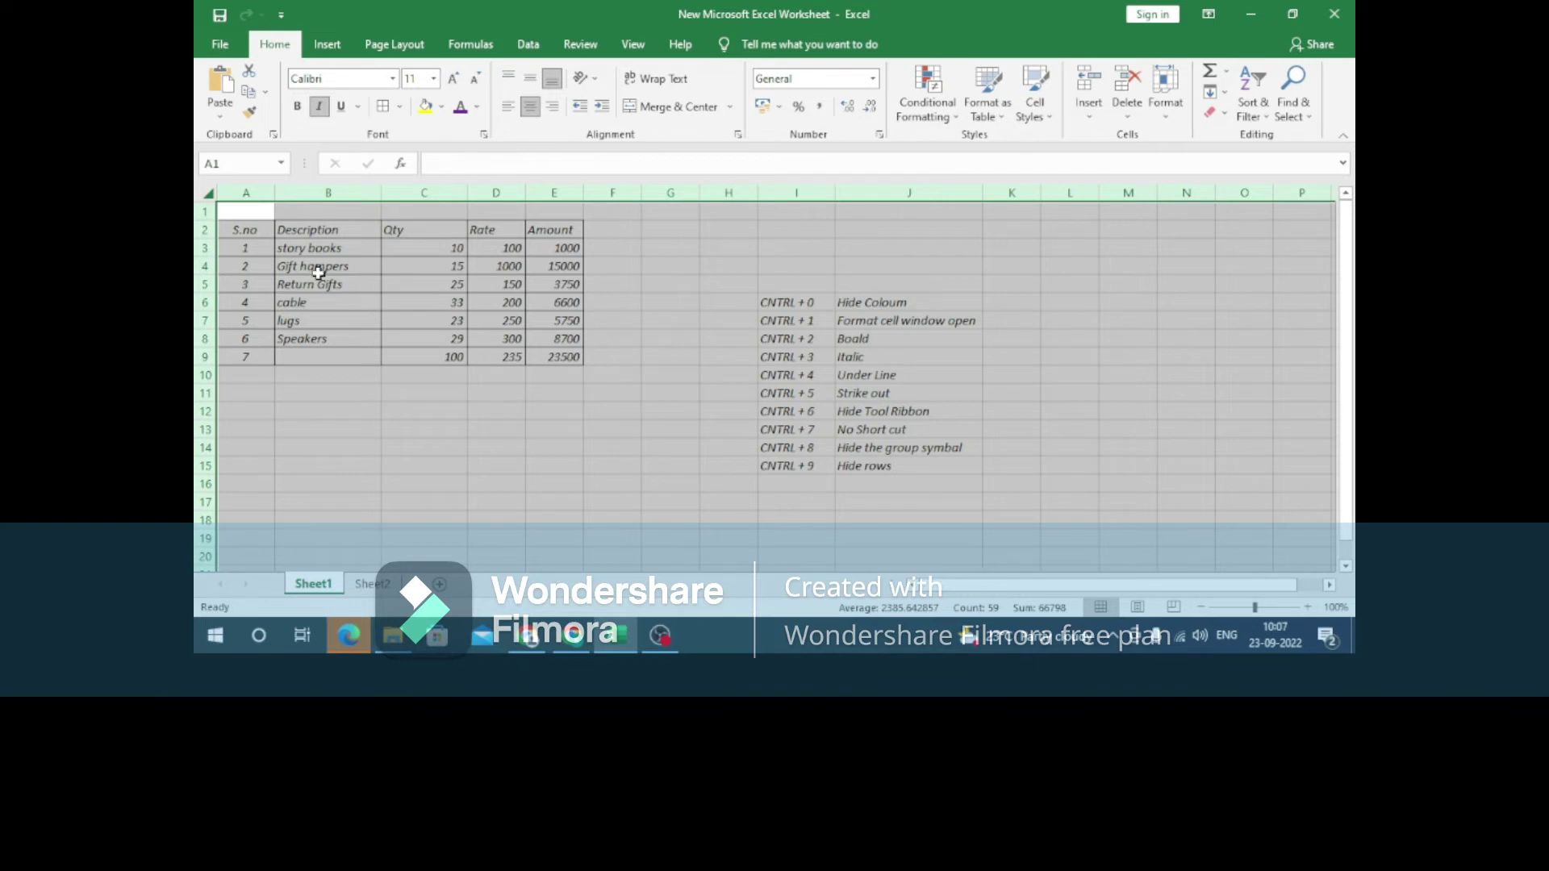
Apply strikethrough to the "story books" and "Gift hampers" entries in cells B3 and B4
click(309, 247)
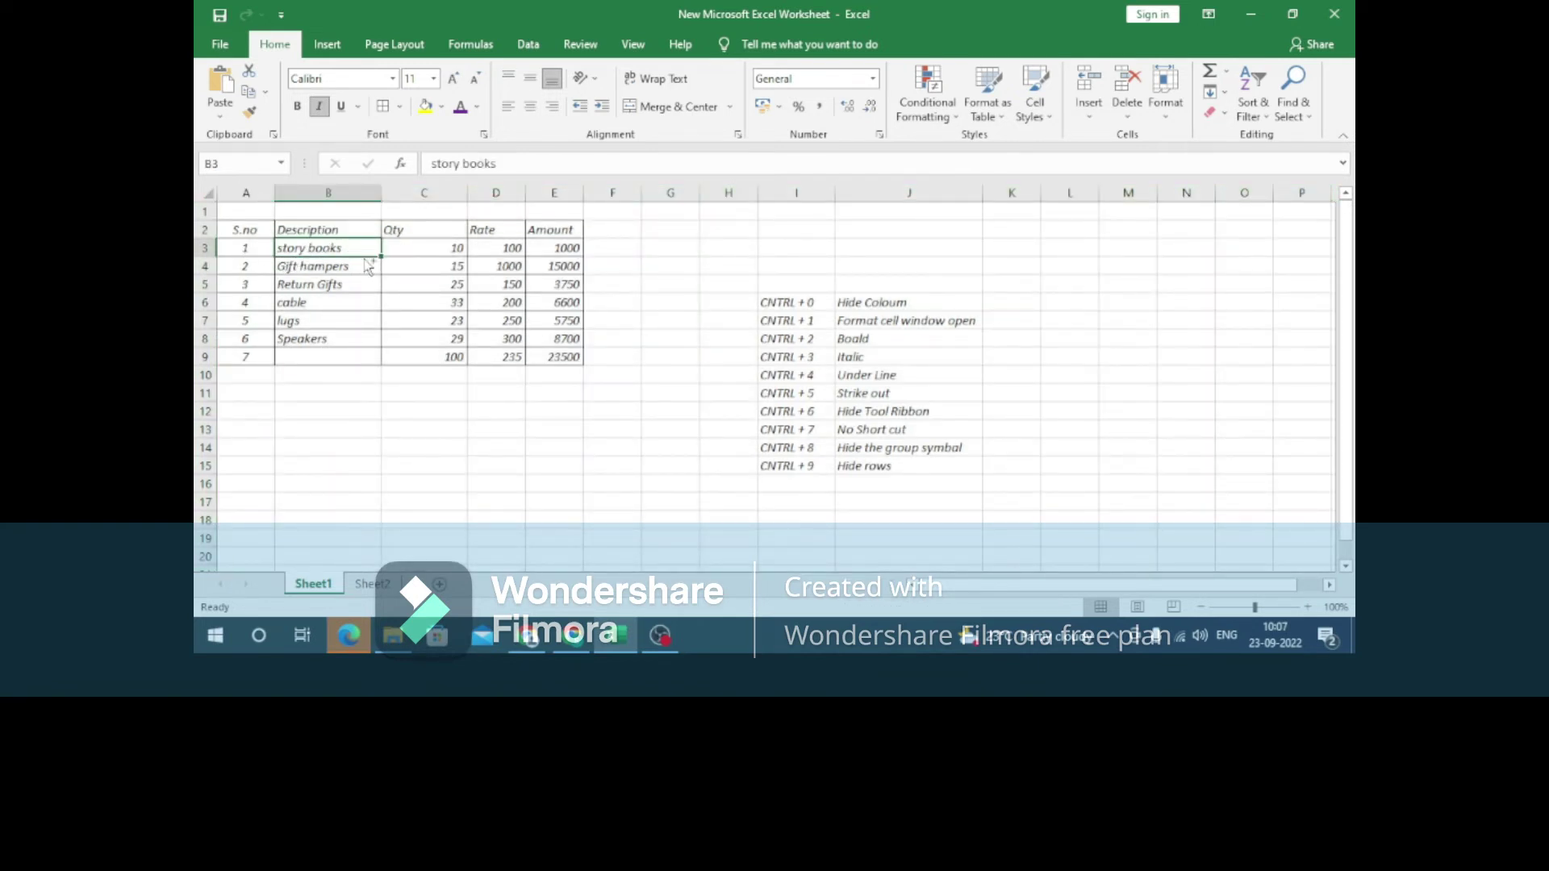
key(ctrl+5)
click(323, 269)
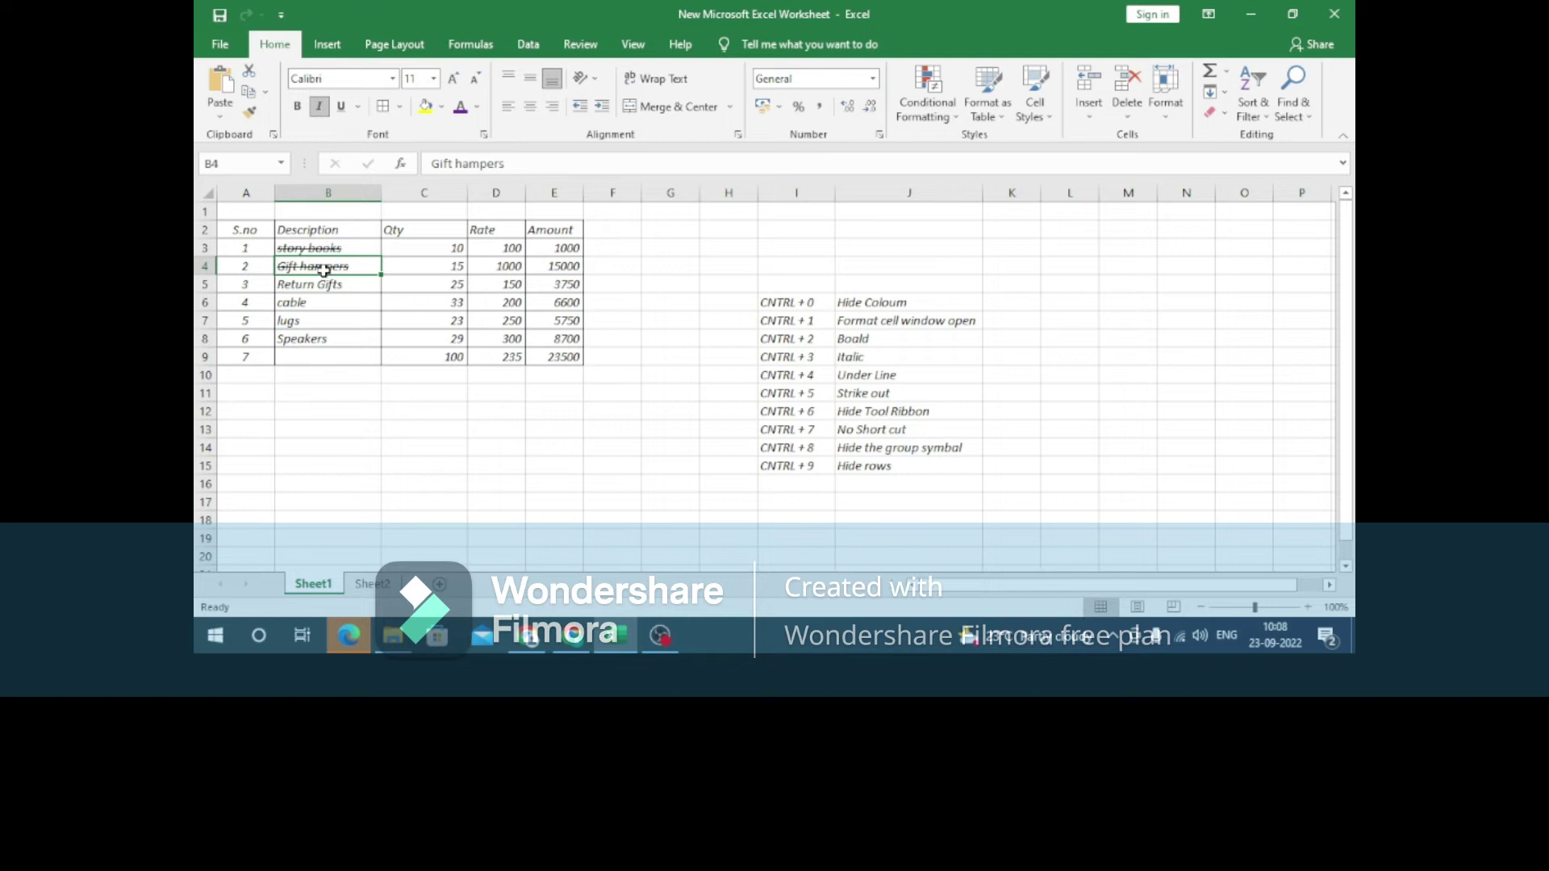
Remove the strikethrough from cells B3:B4 and select the "Hide Tool Ribbon" entry in cell J12
drag(322, 248, 325, 263)
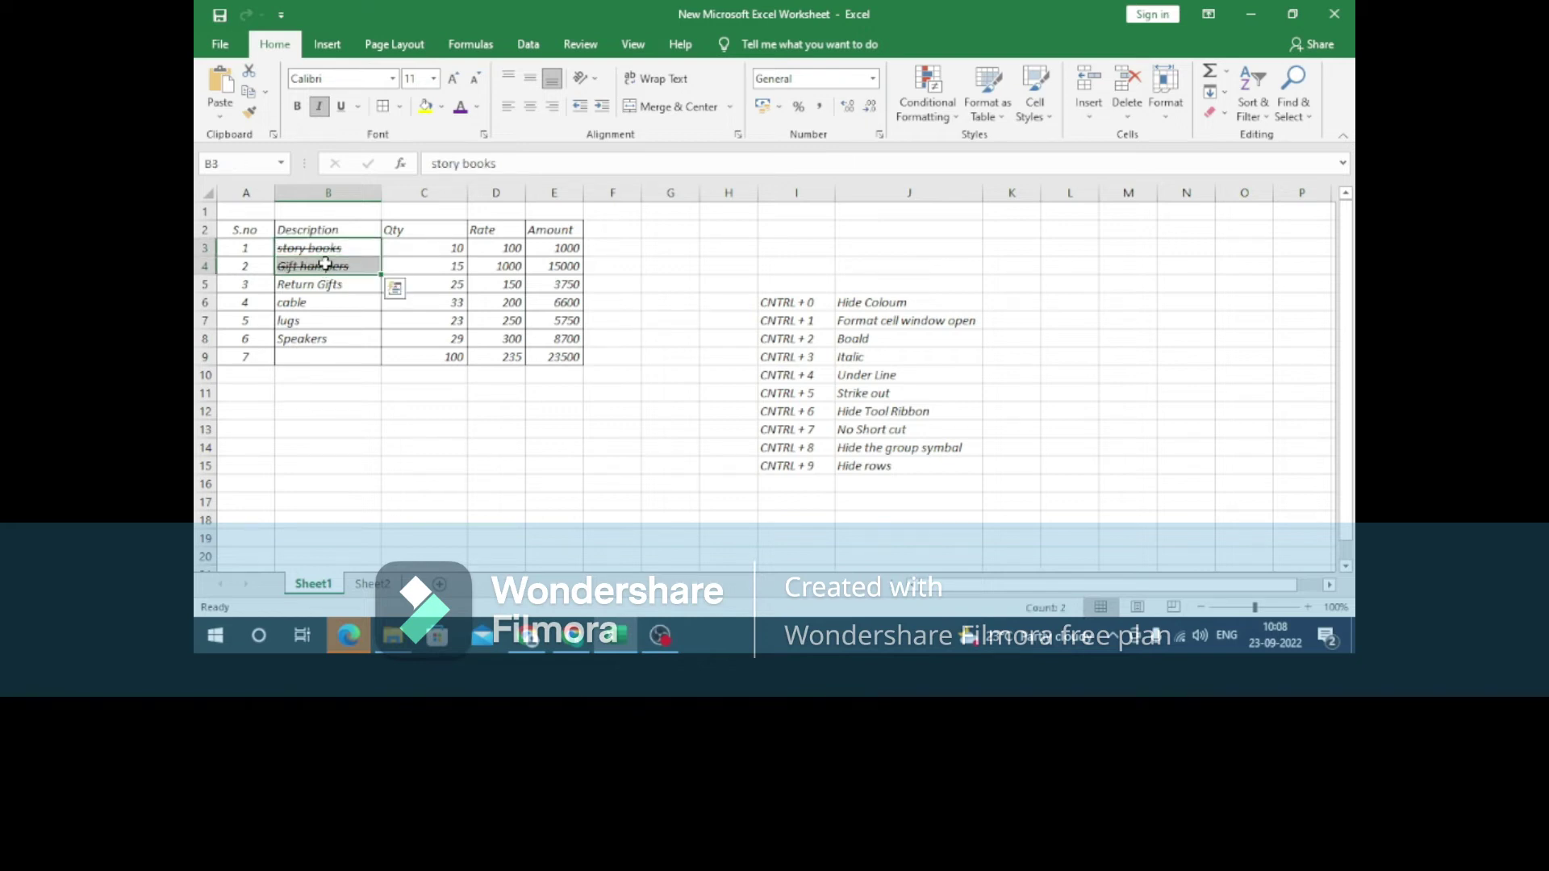
key(ctrl+5)
click(883, 414)
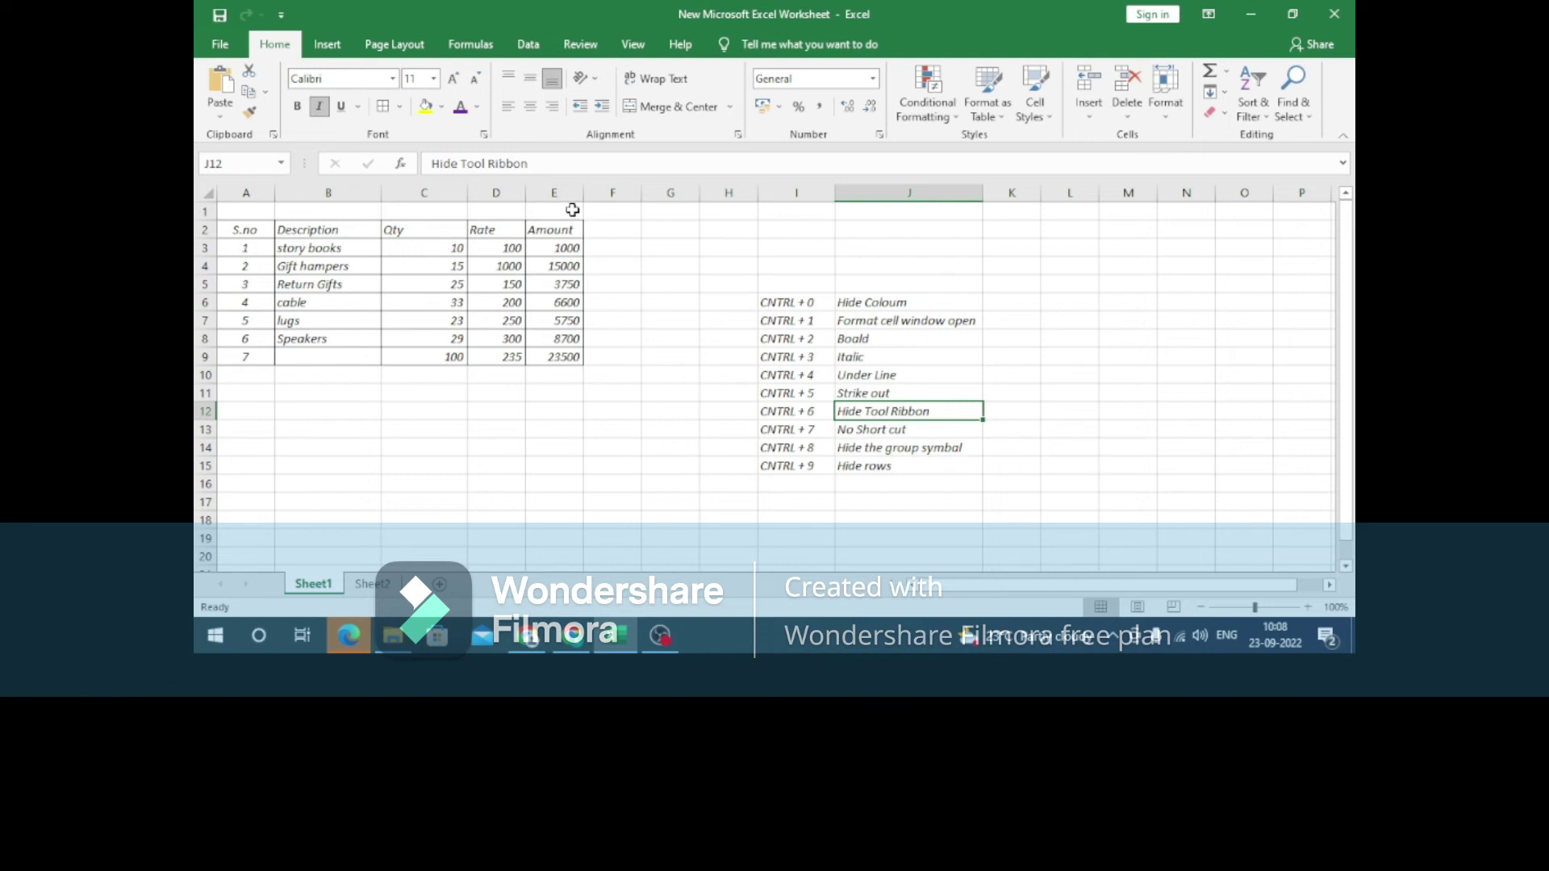
Group the Qty, Rate and Amount columns (C to E) into an outline
drag(494, 192, 554, 192)
drag(433, 192, 549, 192)
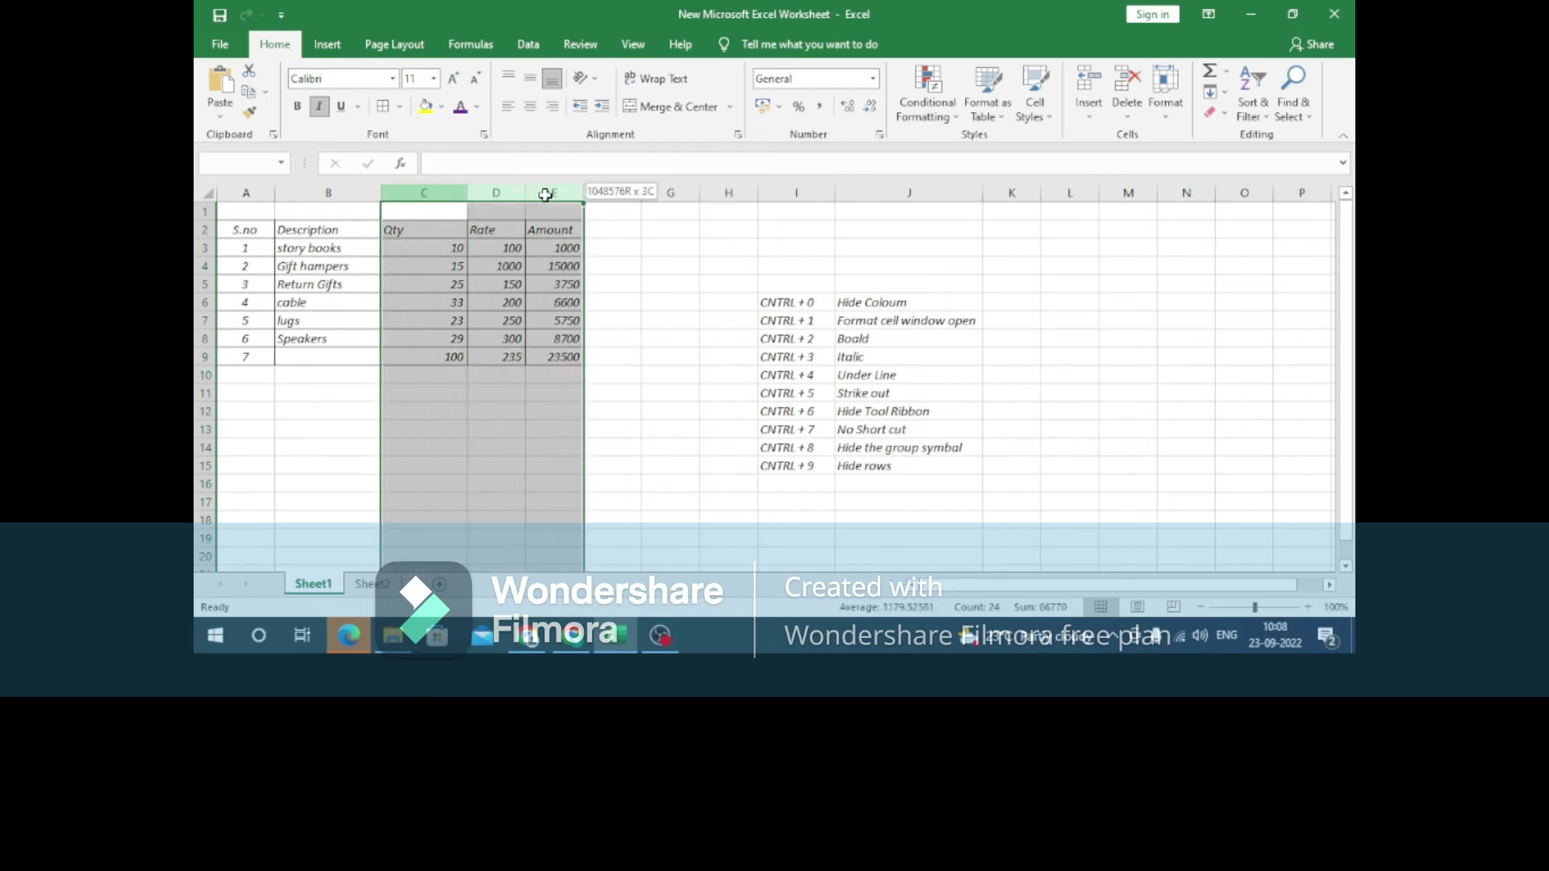
click(529, 44)
click(1171, 71)
click(1169, 107)
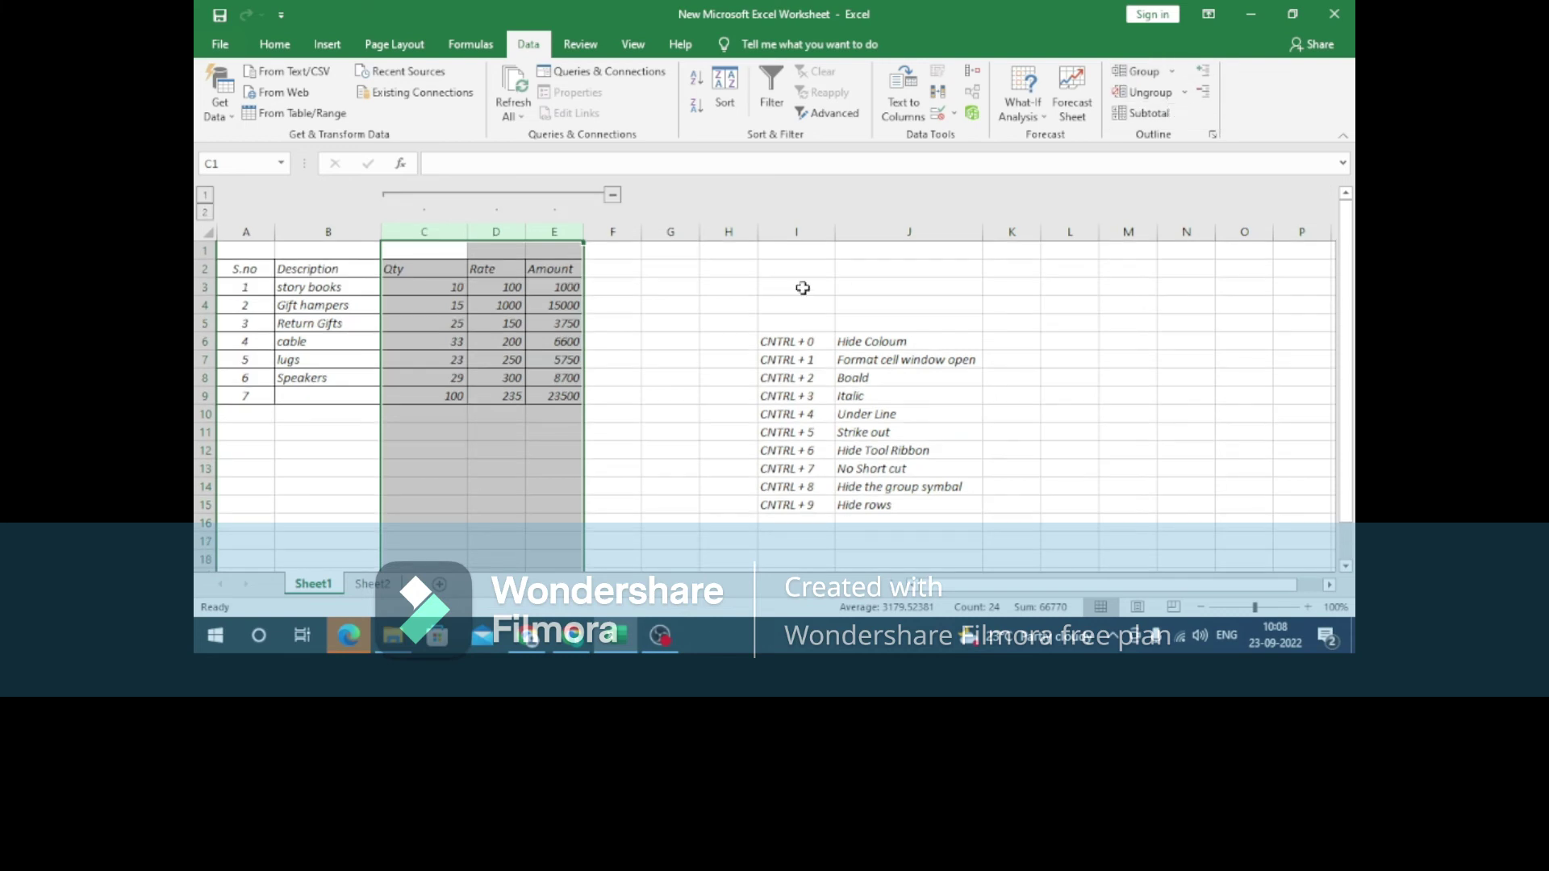
Deselect the grouped columns by selecting cell G5 and hide the outline symbols on the sheet
click(667, 321)
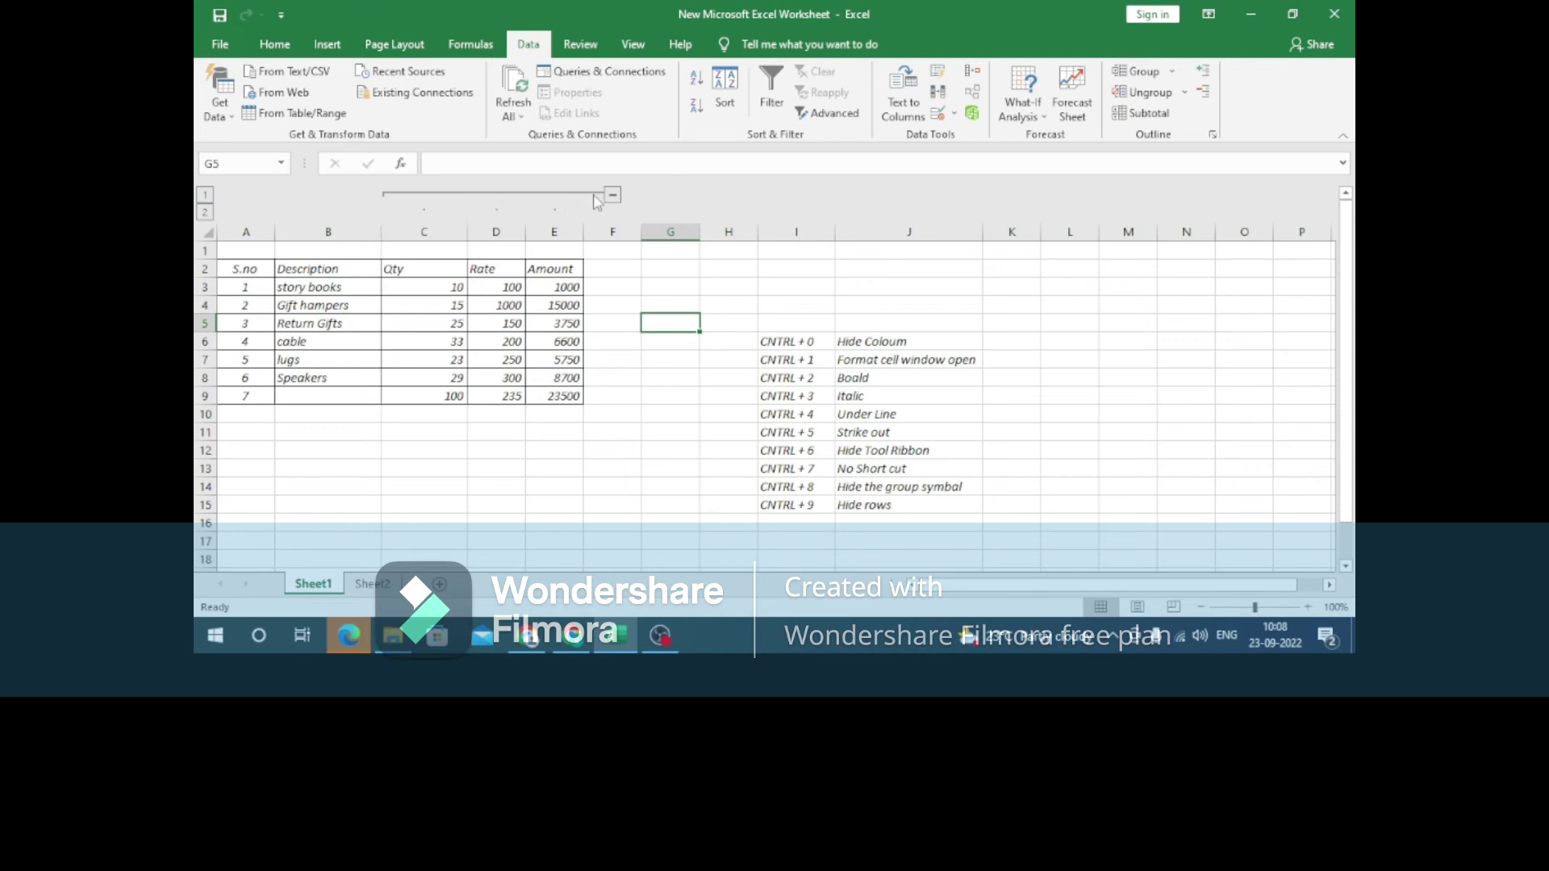
click(484, 226)
key(ctrl+8)
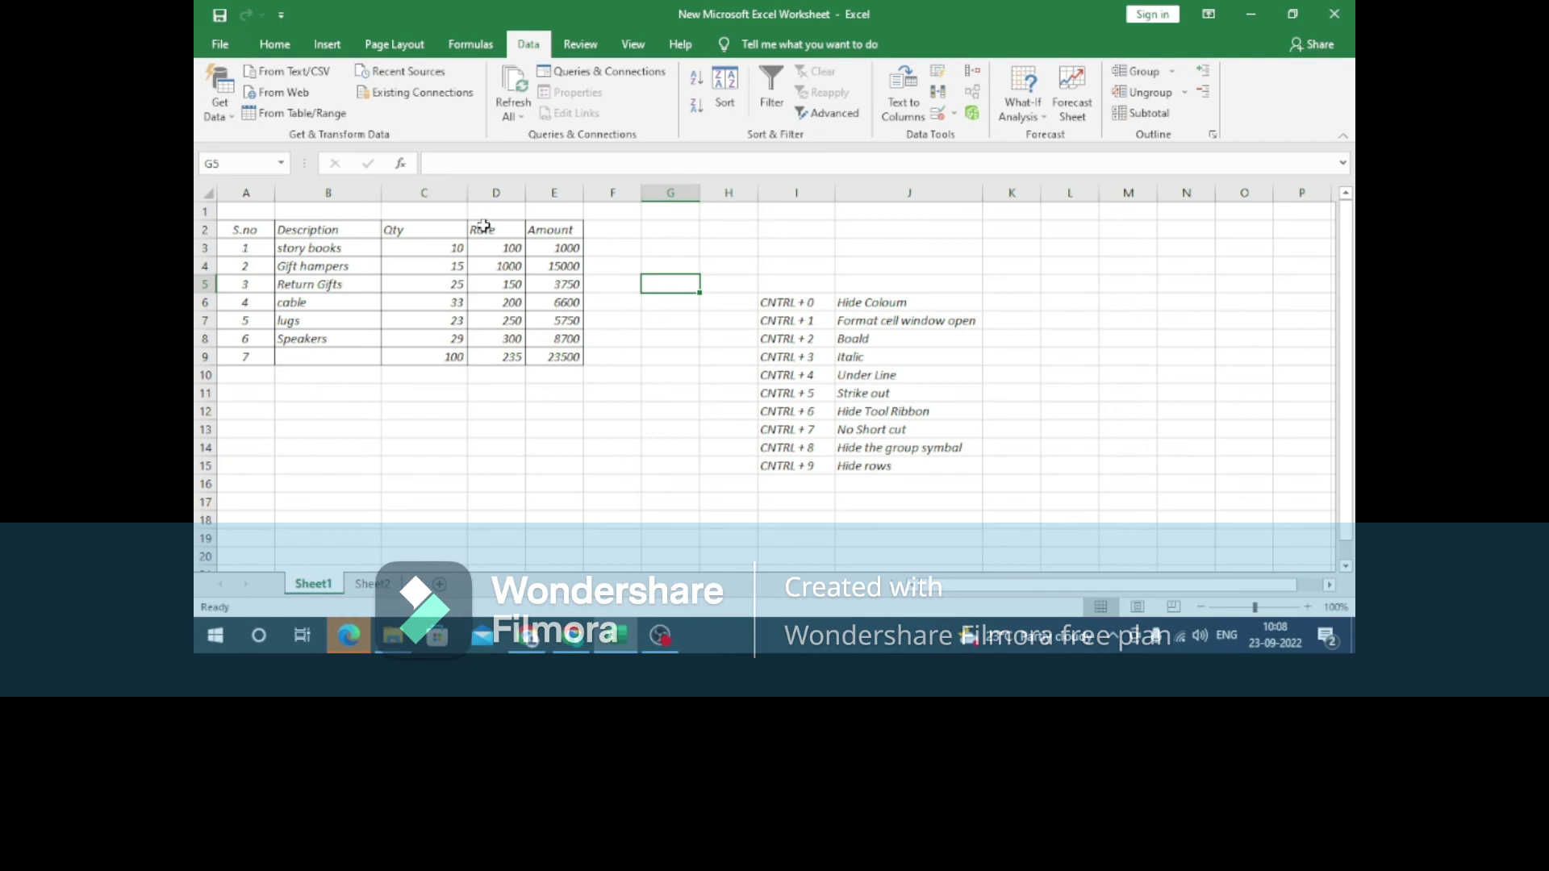
Show the outline symbols on the sheet again and select the "CNTRL + 0" Hide Coloum entry in cells I6:J6
click(428, 195)
key(ctrl+8)
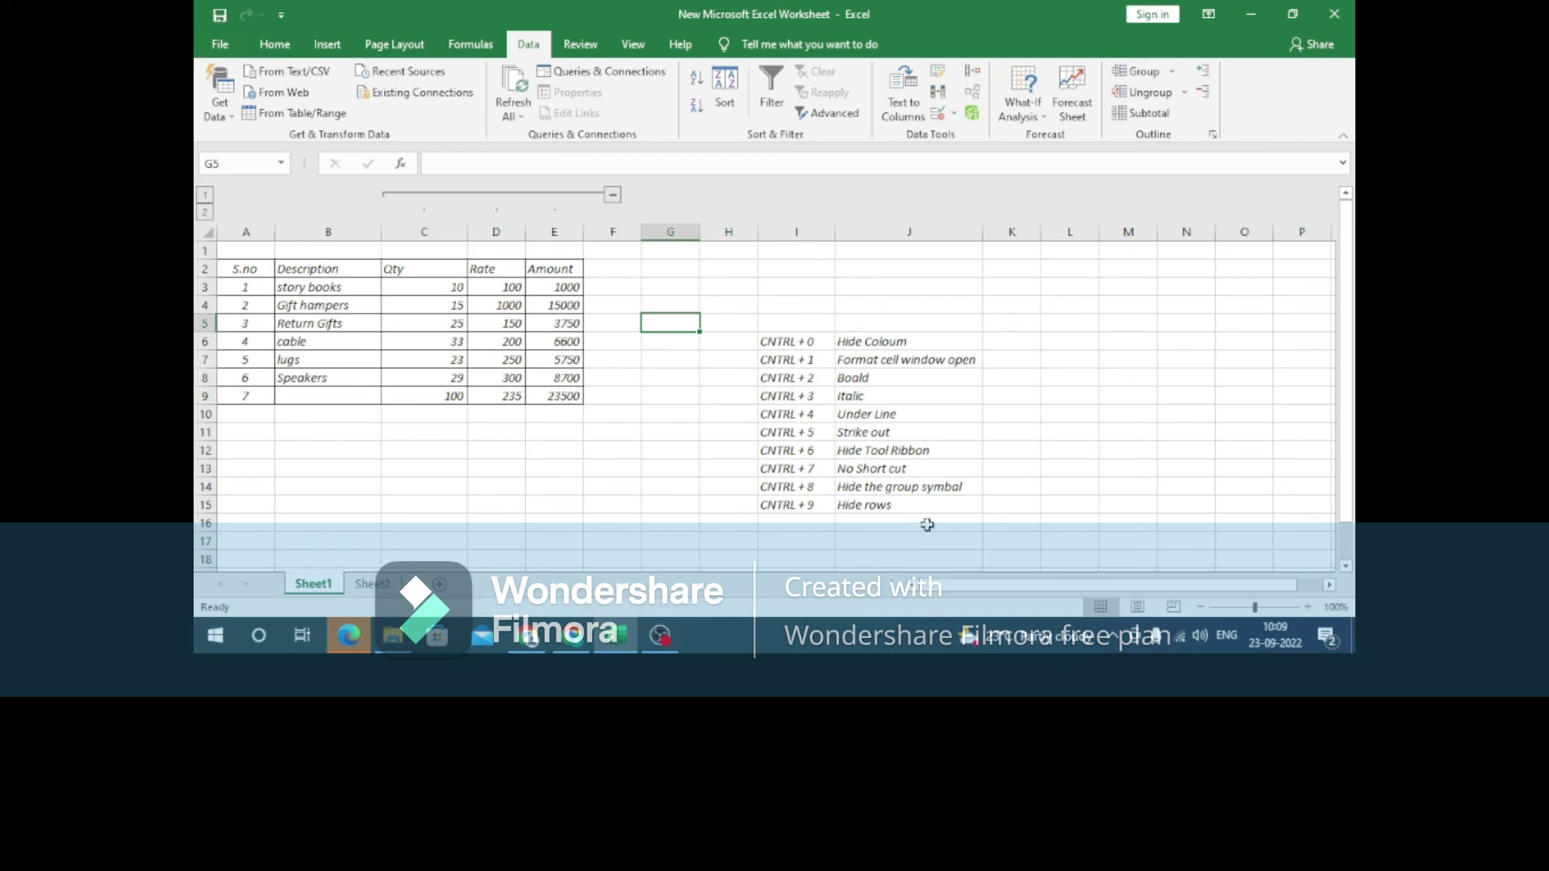
click(881, 504)
drag(815, 341, 861, 339)
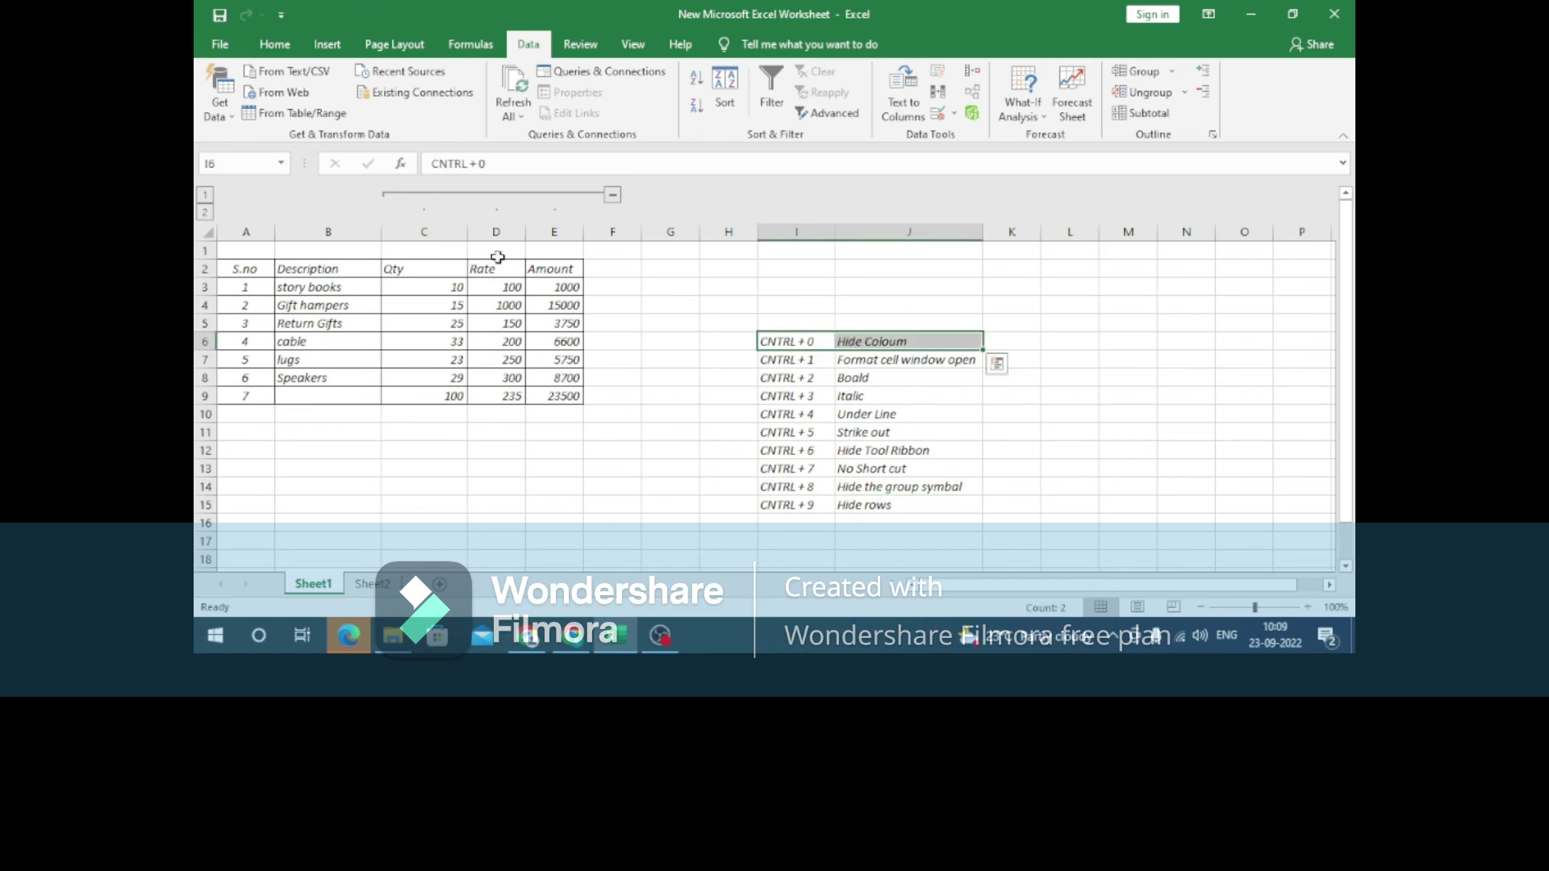
Hide the Rate and Amount columns (D and E) and unhide them again by way of columns C to F
drag(496, 232, 535, 220)
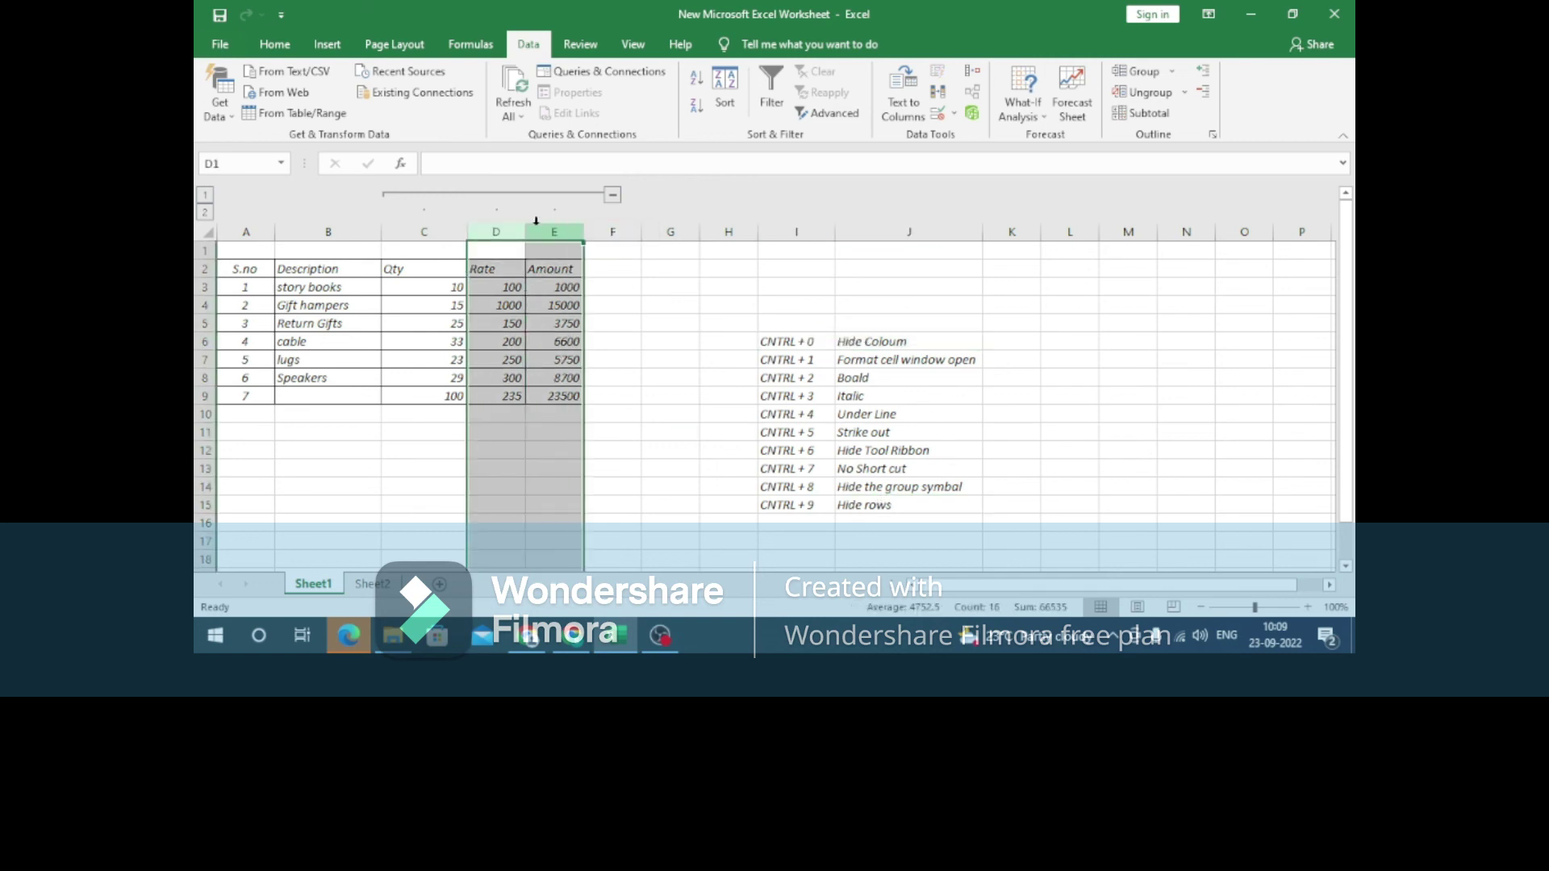
key(ctrl+0)
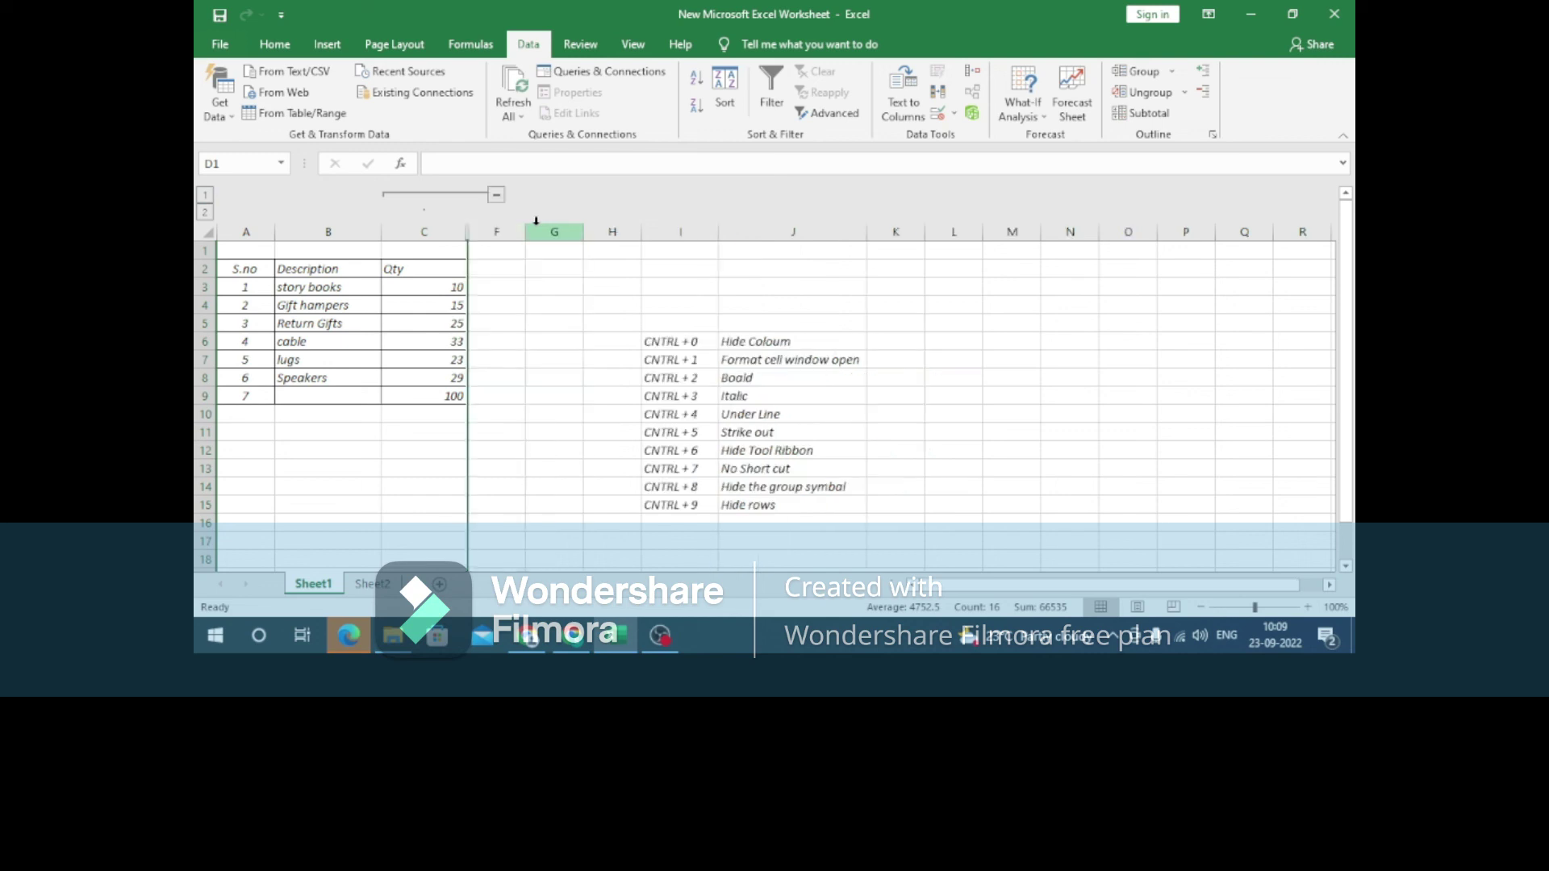
drag(452, 230, 495, 221)
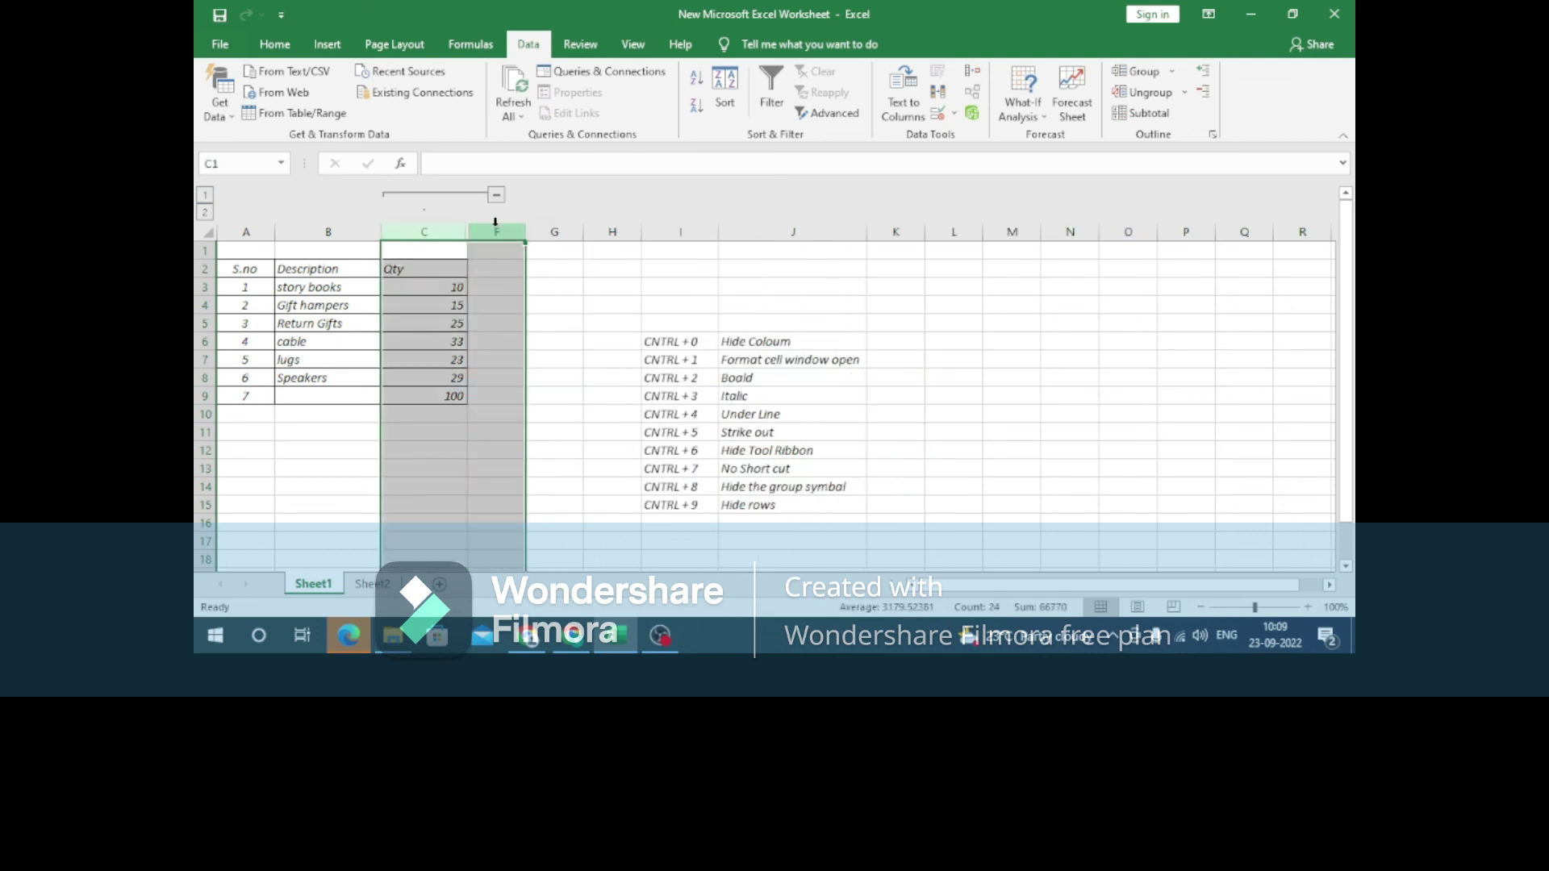
right_click(495, 222)
click(579, 477)
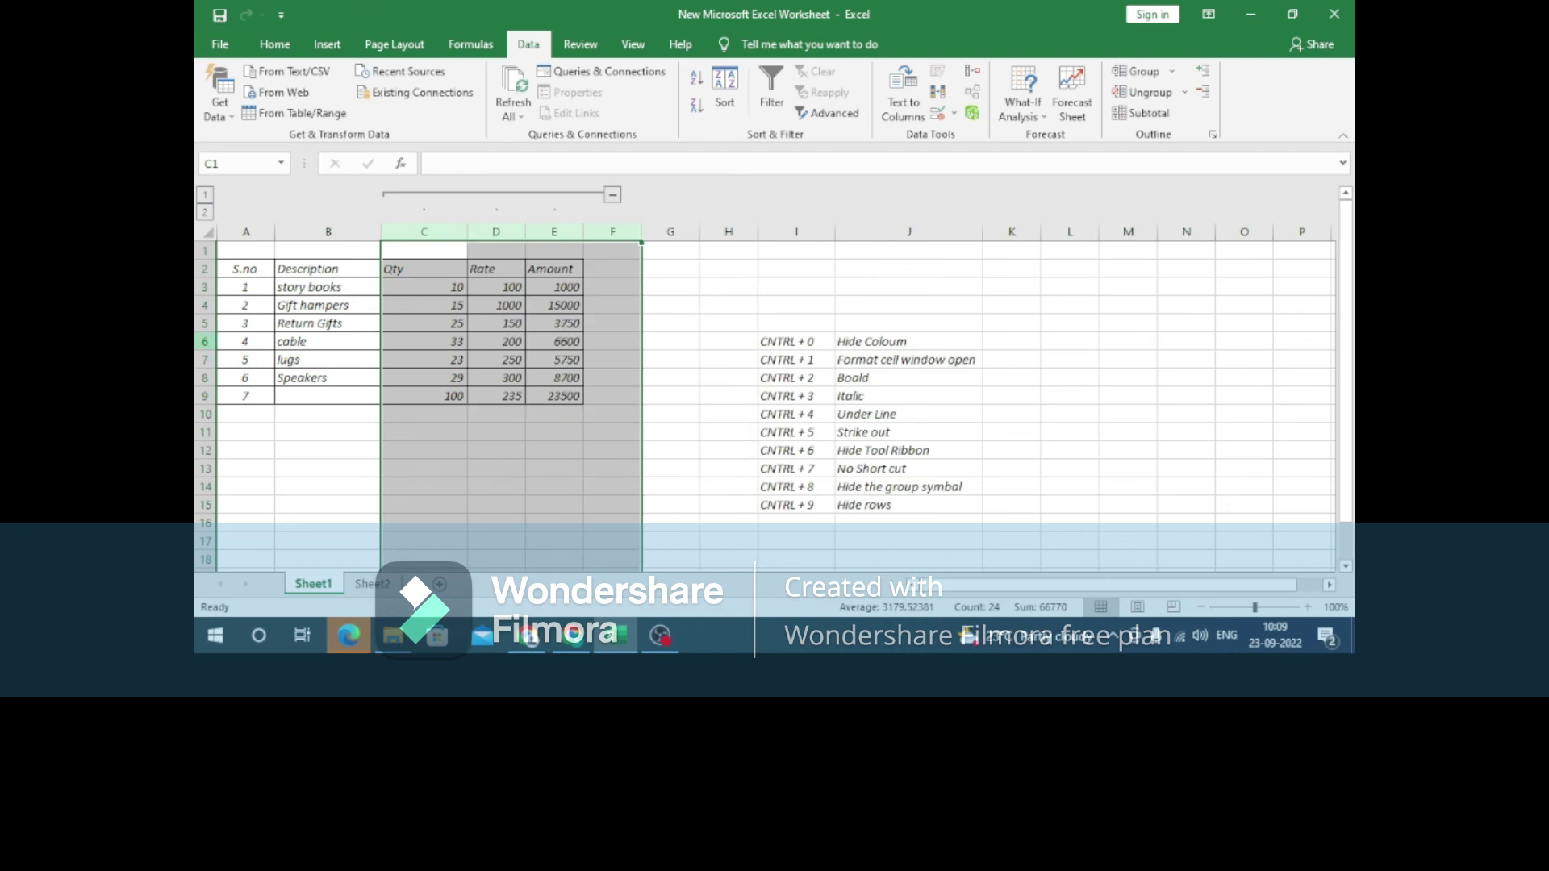
Hide rows 6 to 9 of the sheet and unhide them again by way of rows 5 to 11
drag(203, 342, 205, 393)
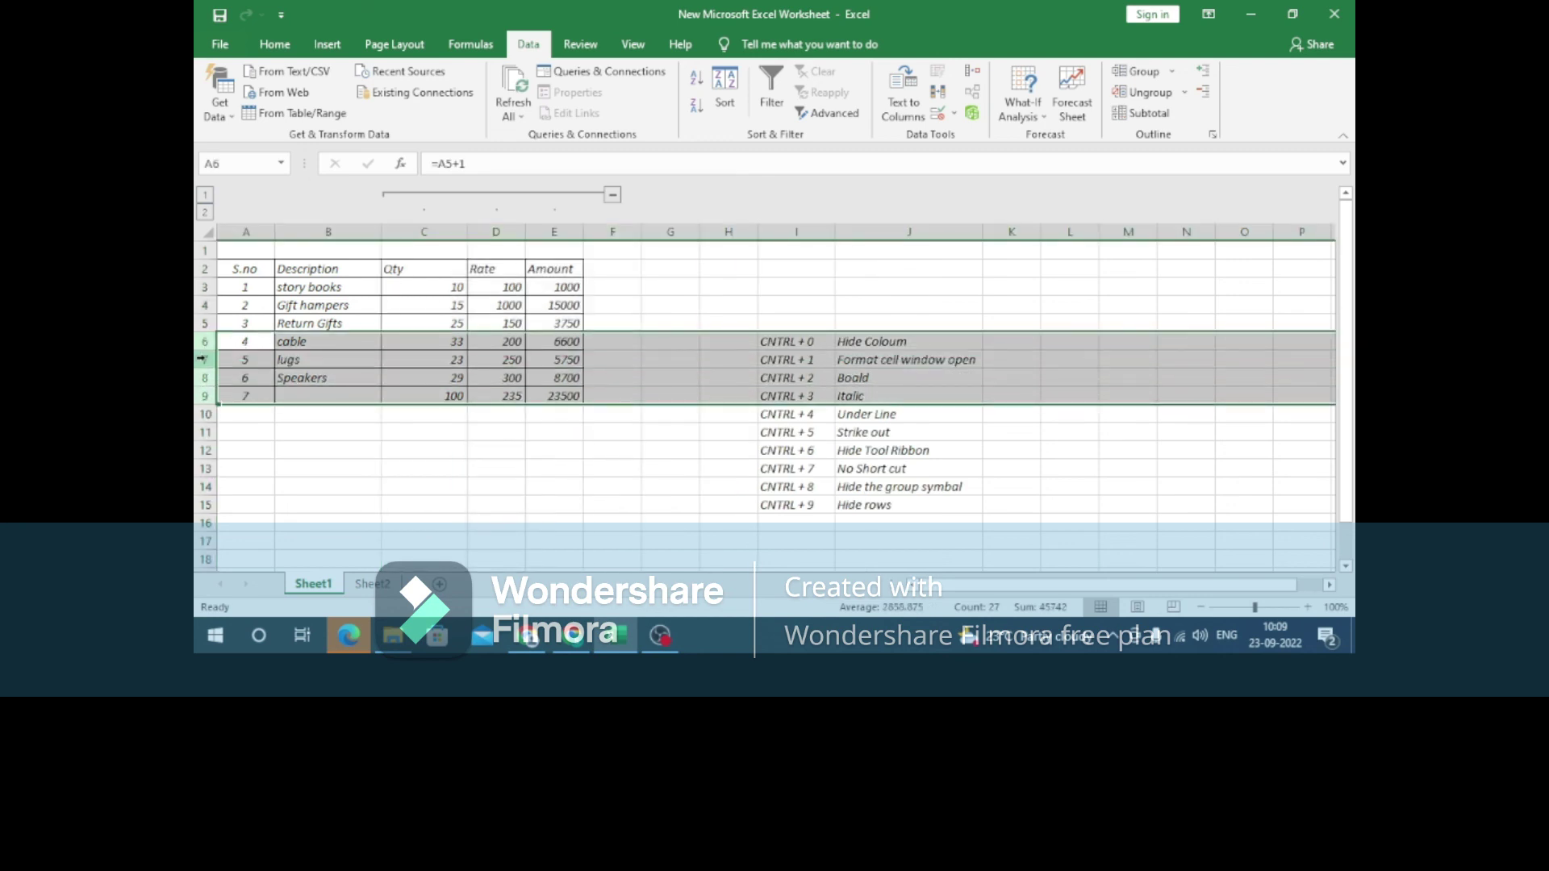
key(ctrl+9)
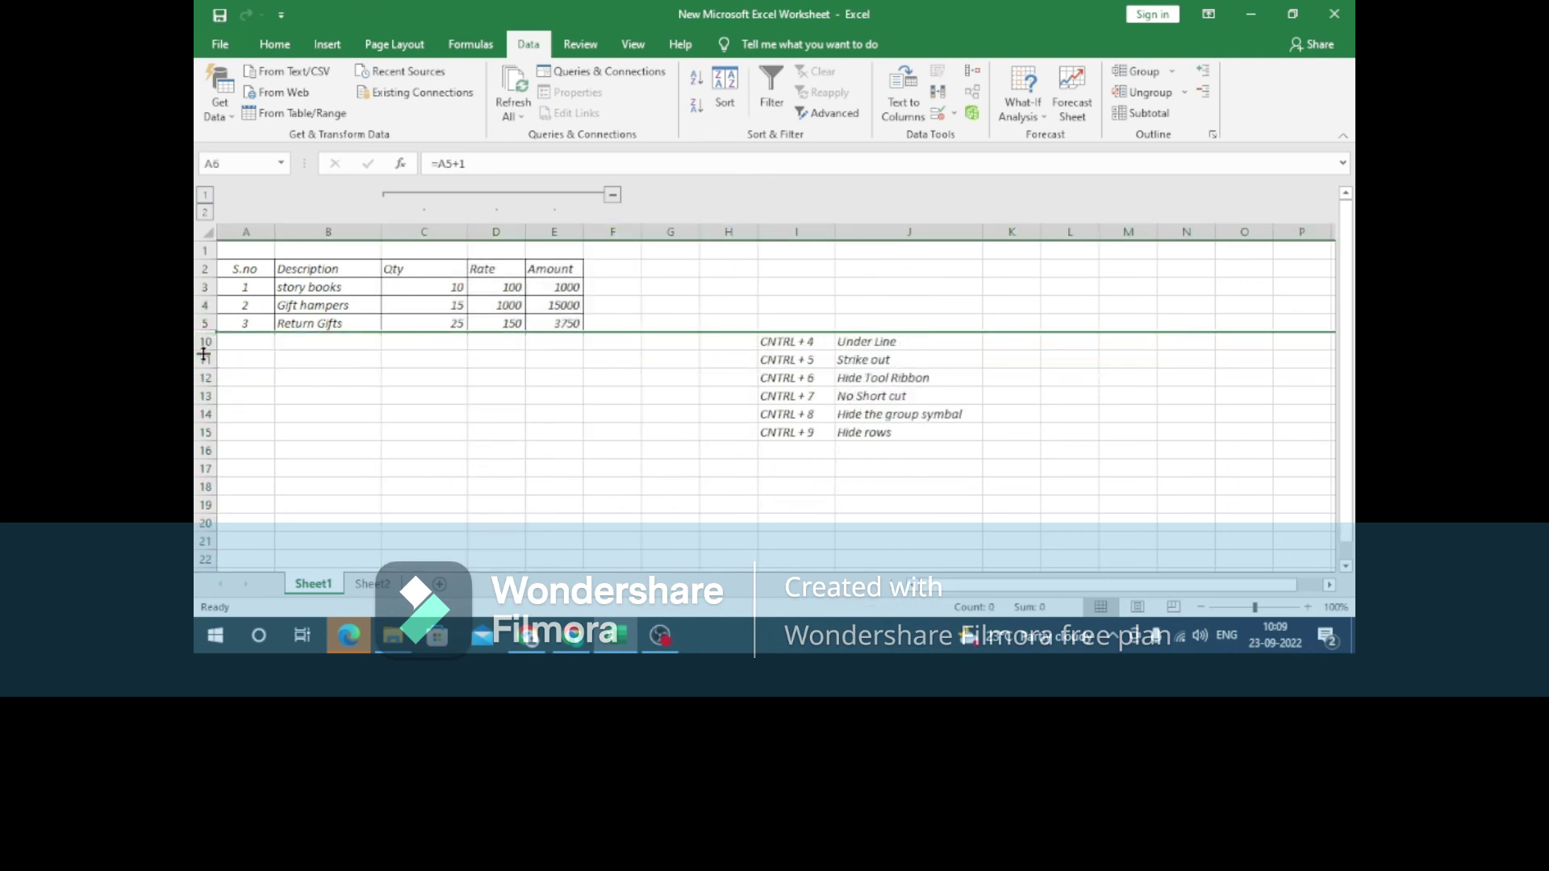
drag(205, 323, 209, 360)
right_click(209, 343)
click(281, 598)
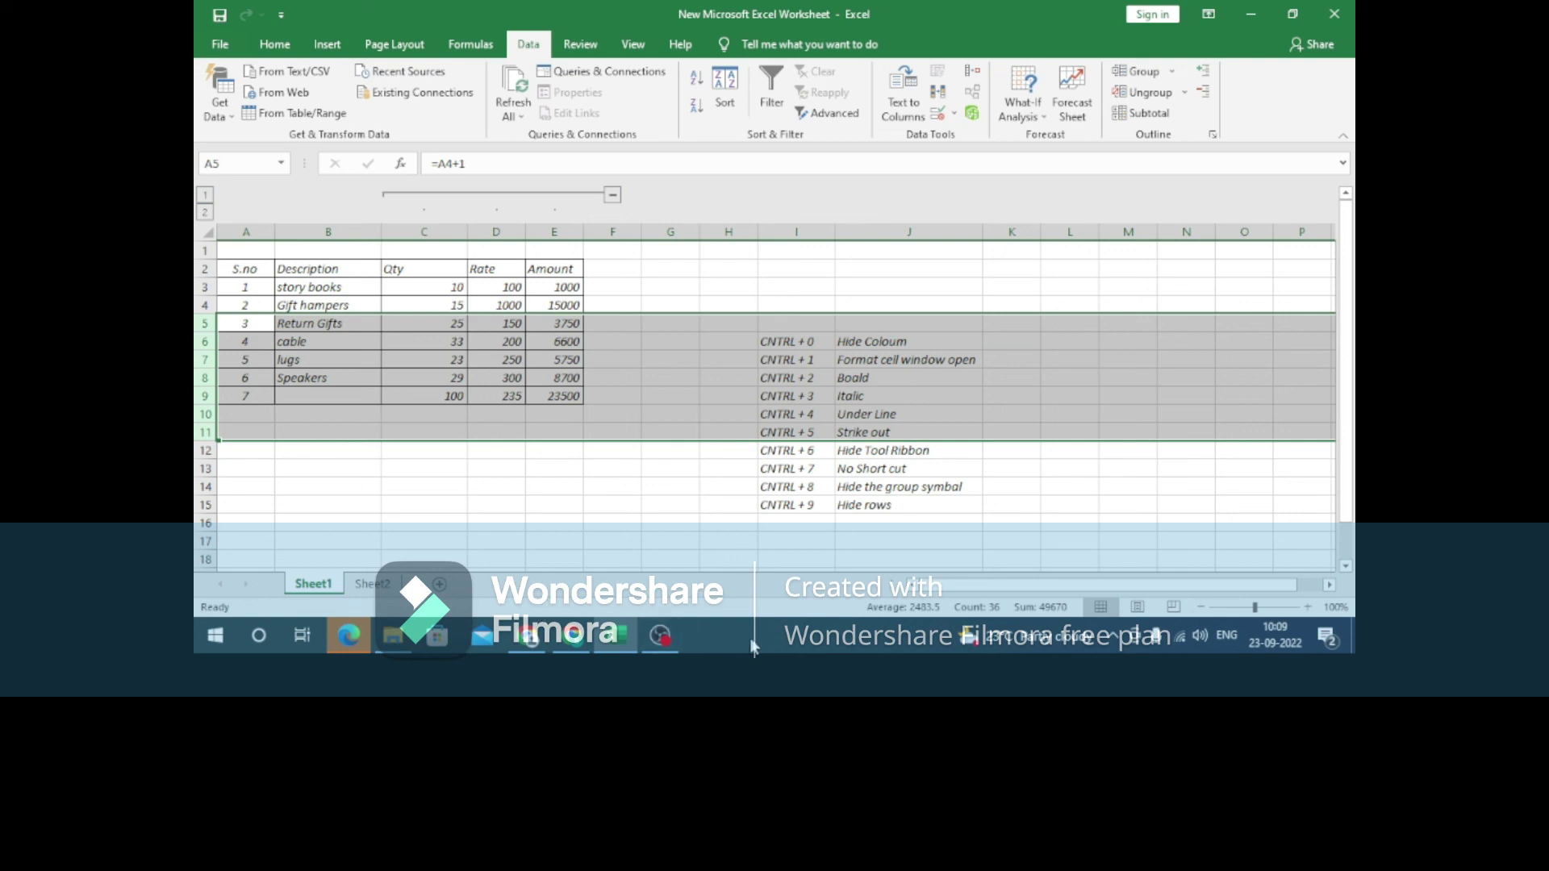
click(660, 635)
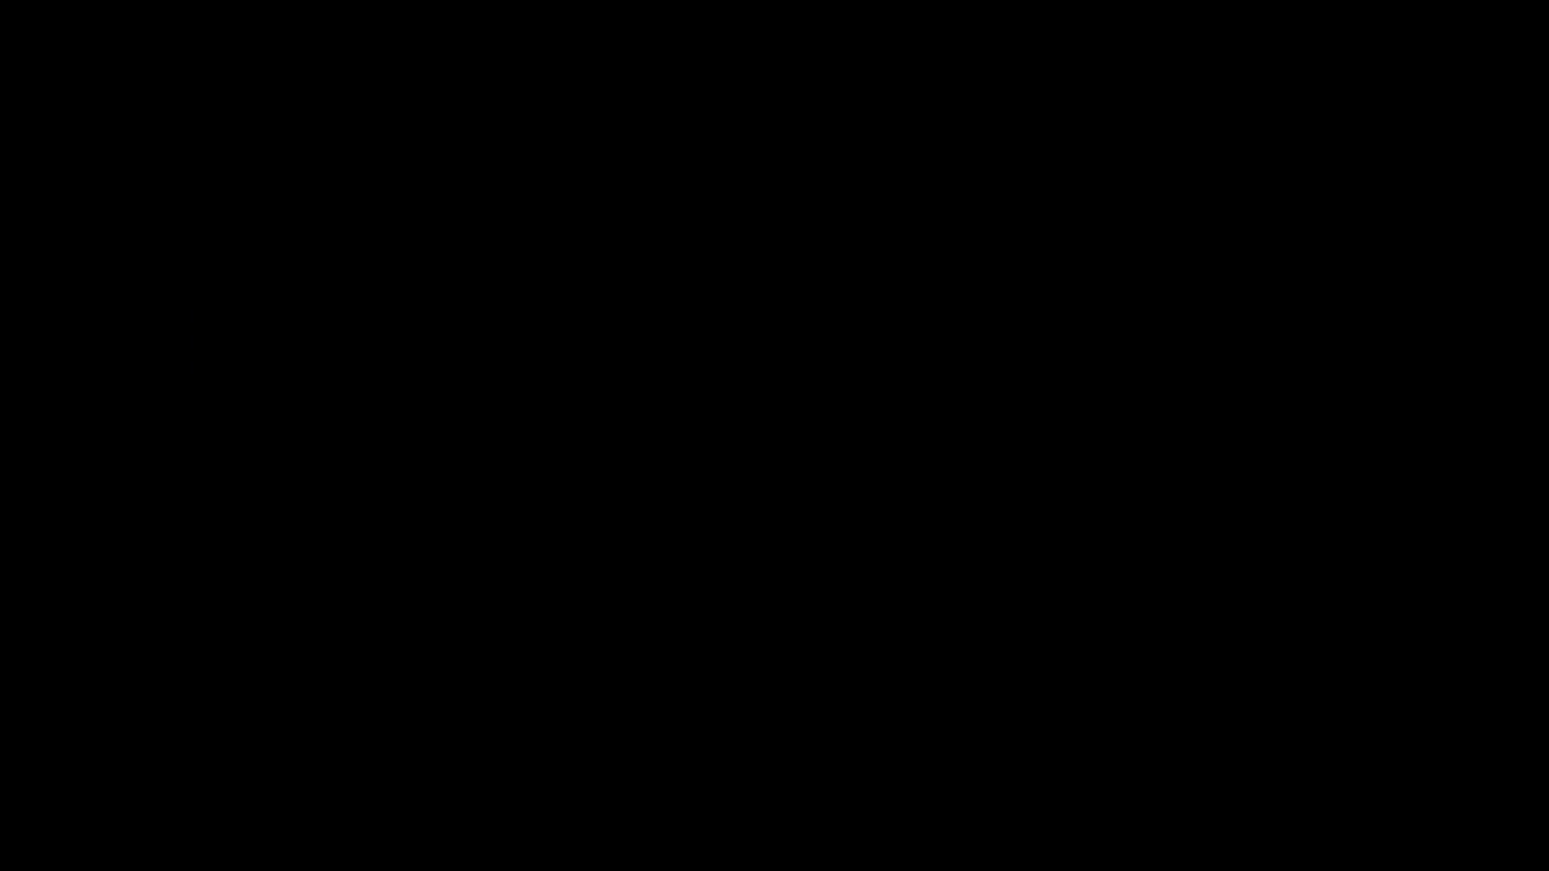